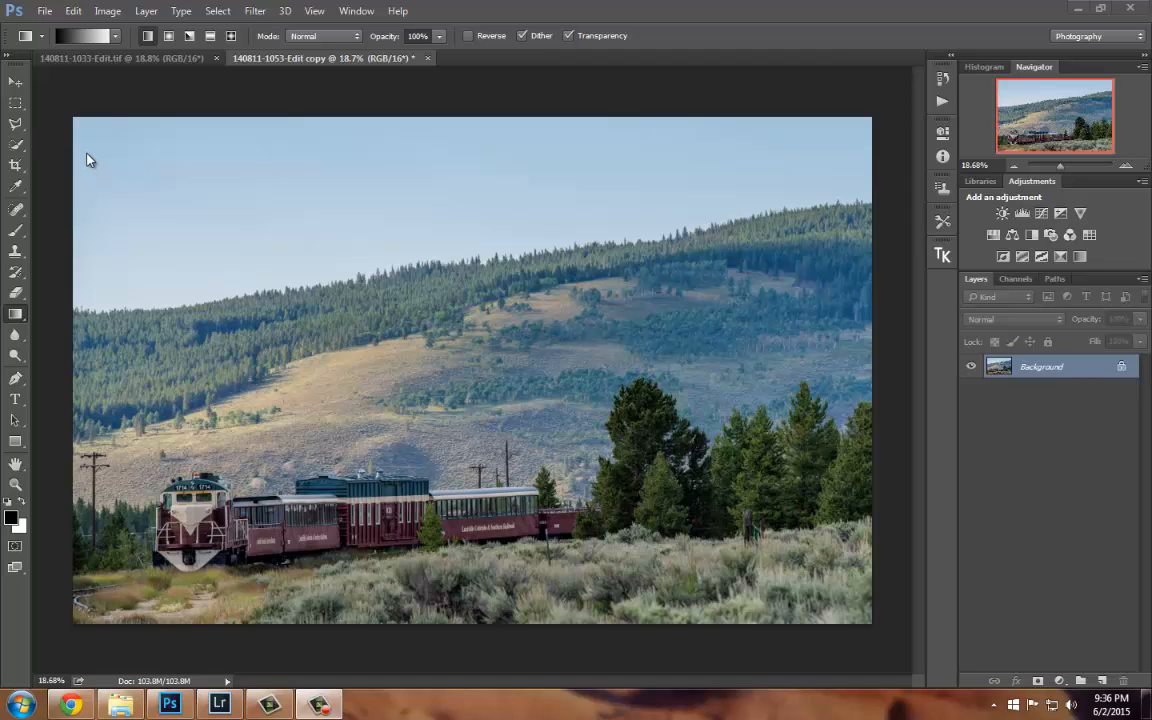
# Examine the sky for spots using a temporary Curves adjustment layer with the black point at input 182, and delete that layer.
pyautogui.click(22, 82)
pyautogui.scroll(3, 98, 173)
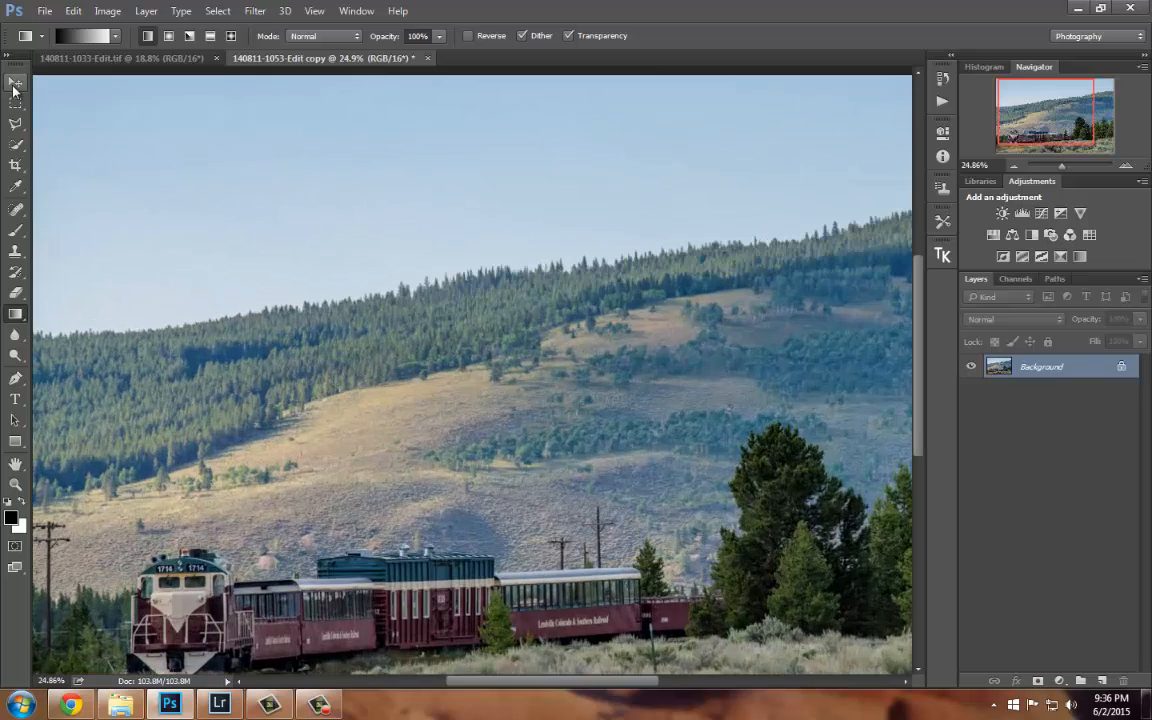
pyautogui.scroll(2, 387, 555)
pyautogui.moveTo(481, 681)
pyautogui.mouseDown()
pyautogui.moveTo(443, 683)
pyautogui.moveTo(462, 683)
pyautogui.mouseUp()
pyautogui.moveTo(920, 432); pyautogui.dragTo(918, 387)
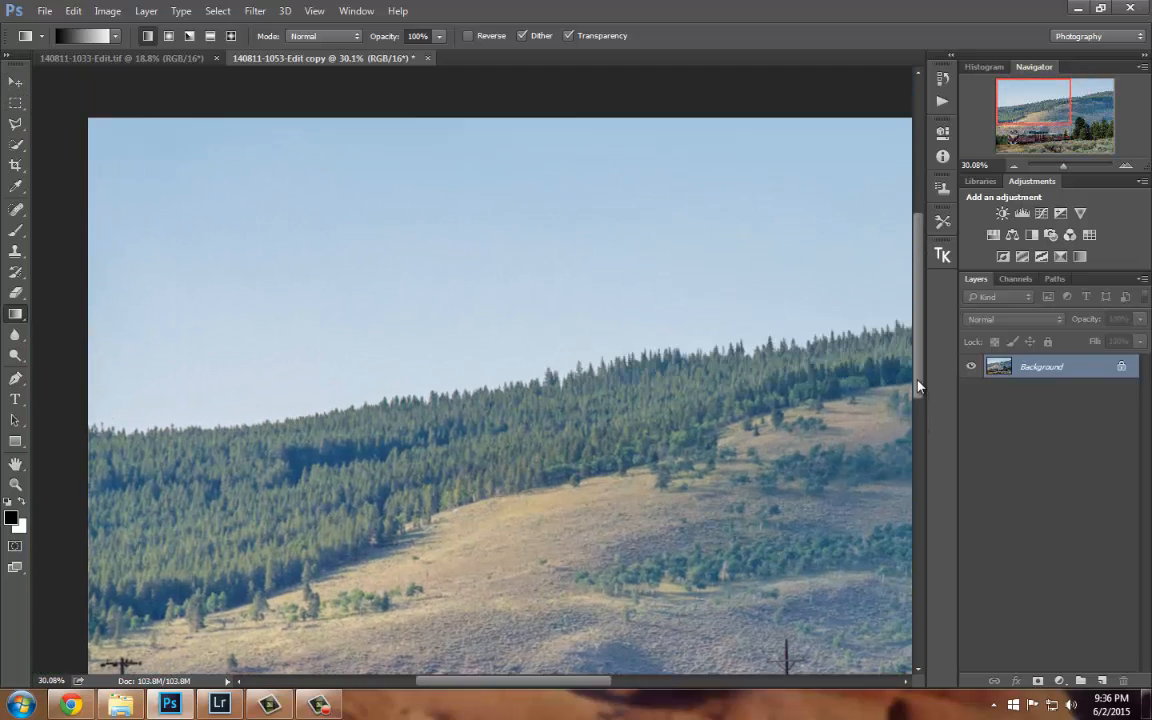
pyautogui.click(1061, 681)
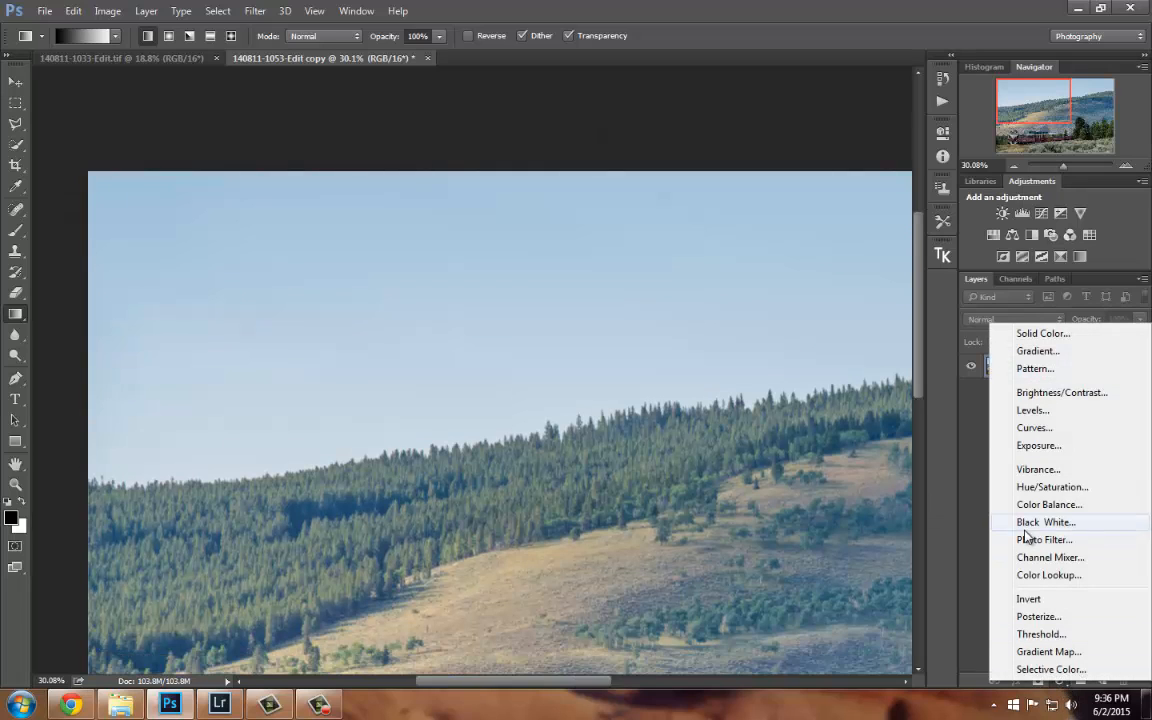
pyautogui.click(1055, 431)
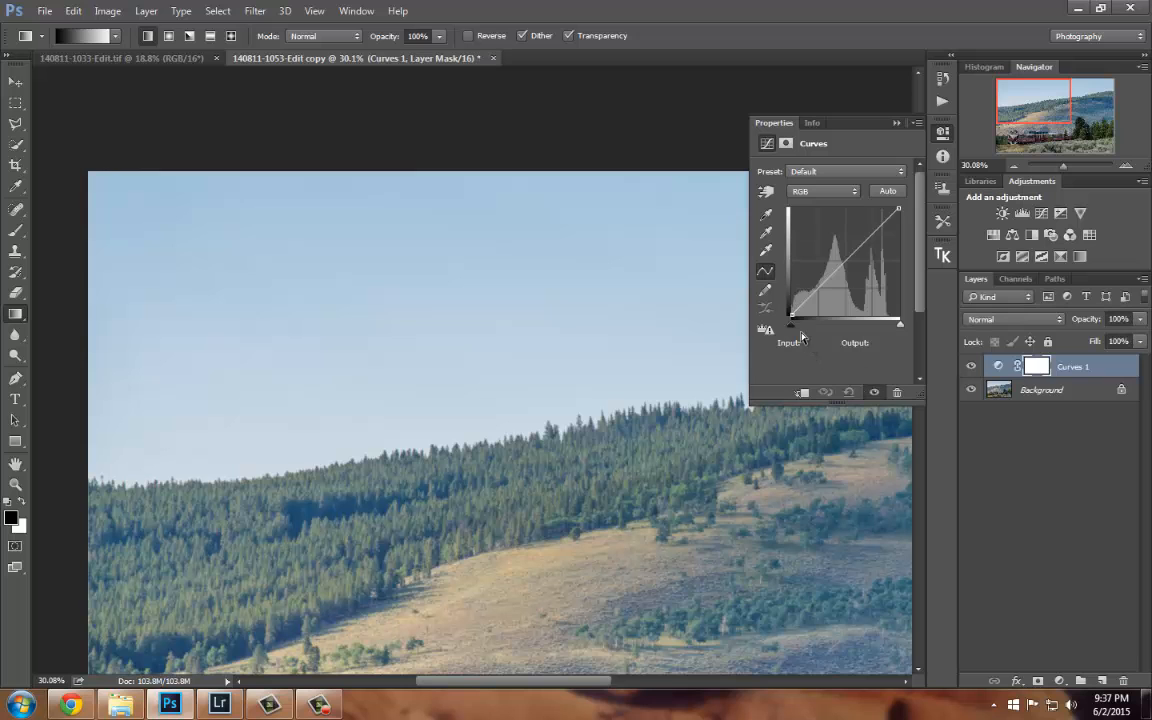
pyautogui.moveTo(790, 328); pyautogui.dragTo(872, 331)
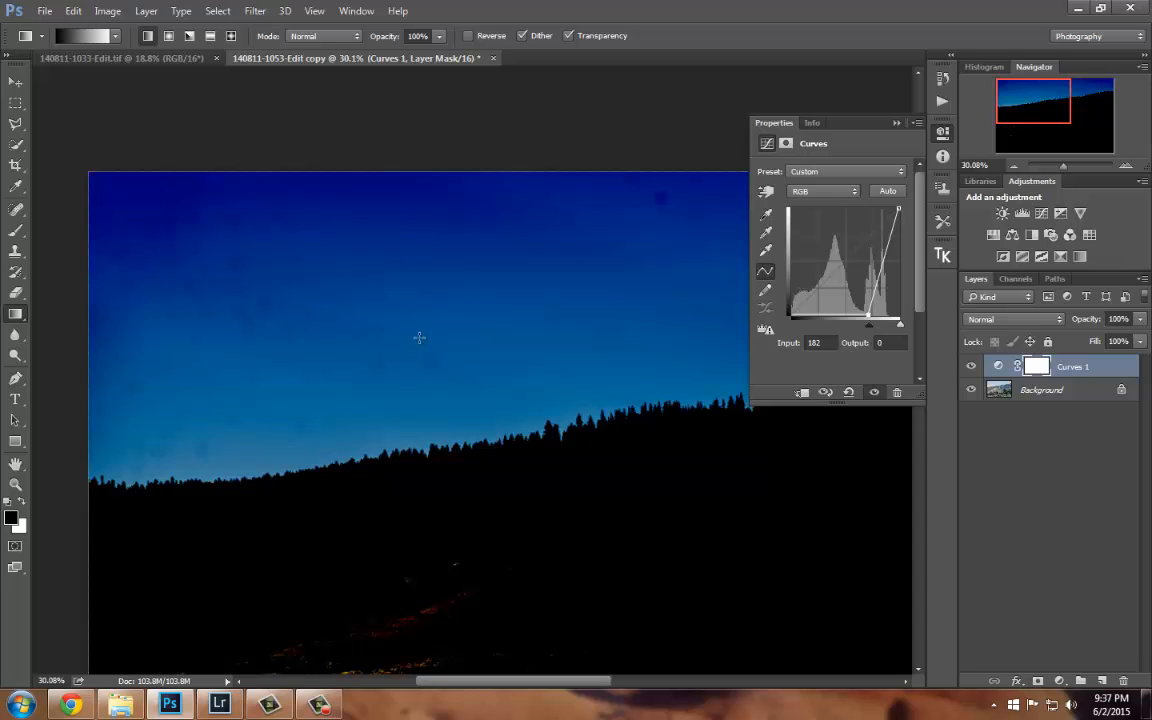
pyautogui.click(896, 123)
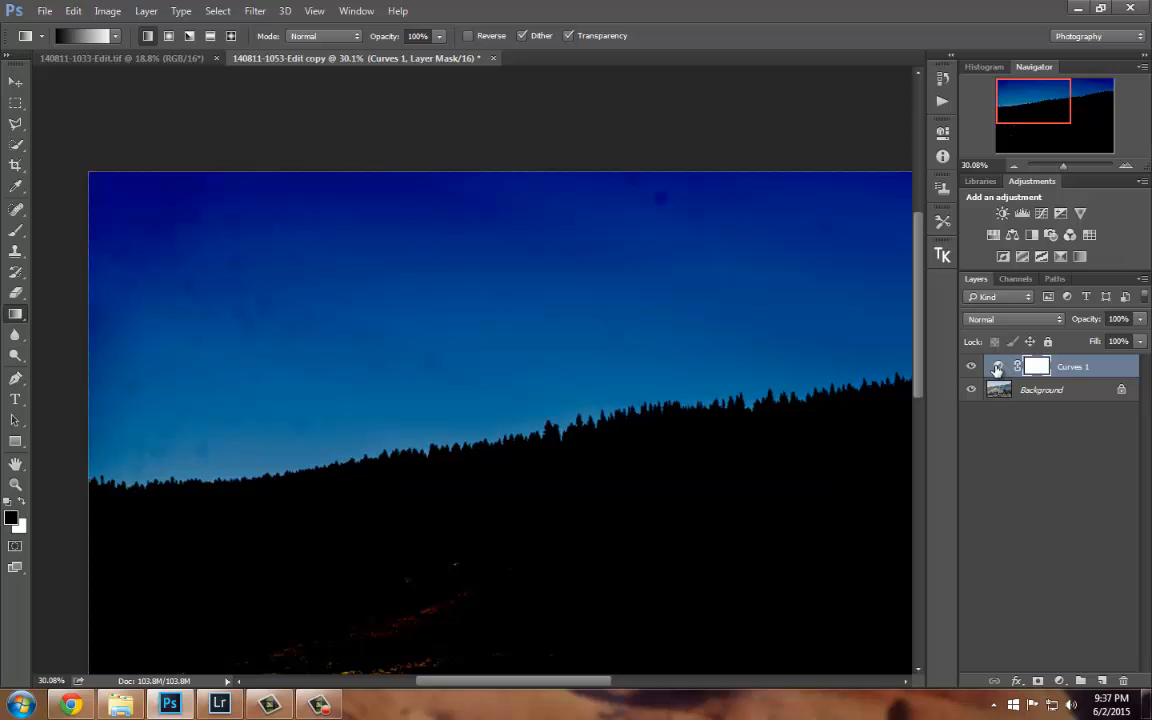
pyautogui.moveTo(997, 369); pyautogui.dragTo(1123, 680)
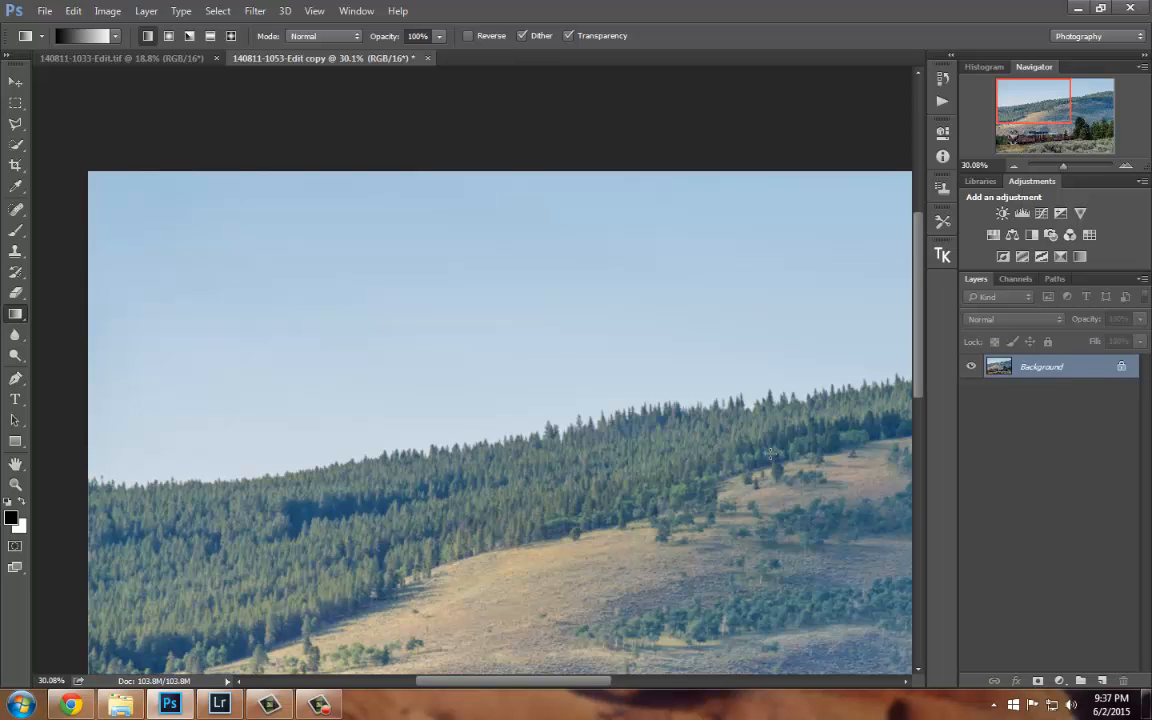
pyautogui.hotkey('ctrl', '0')
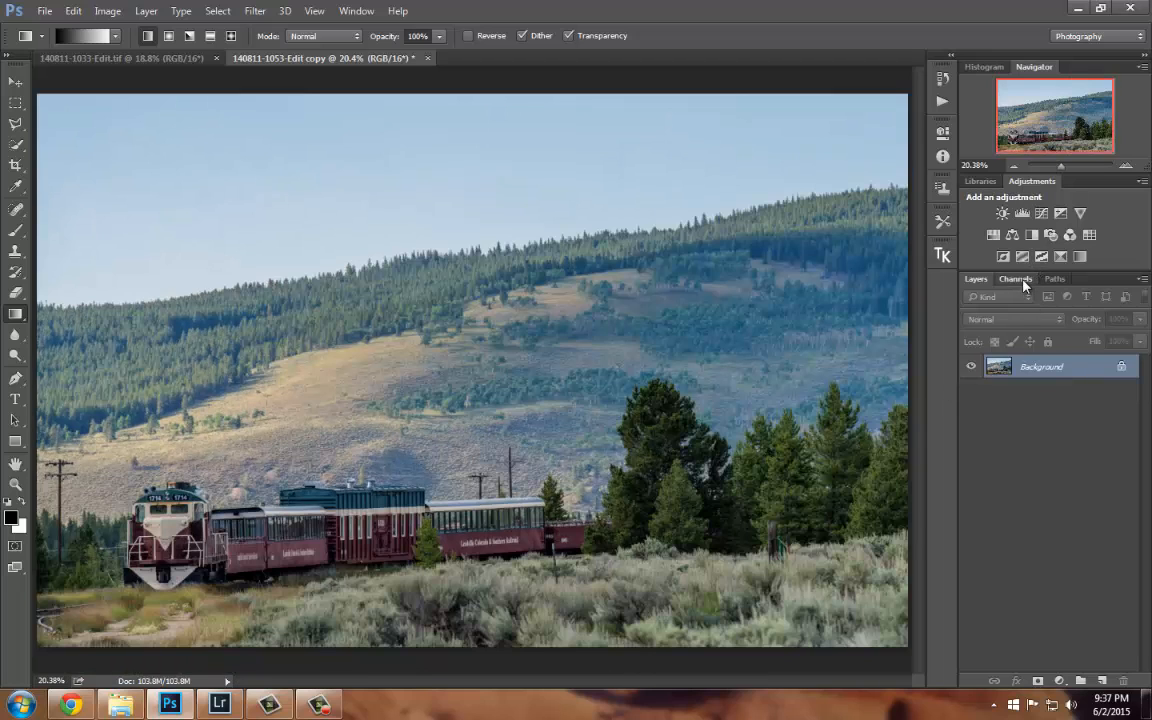
# Compare the Red, Green and Blue channels individually for the contrast between the sky and the hillside.
pyautogui.click(1018, 280)
pyautogui.click(995, 322)
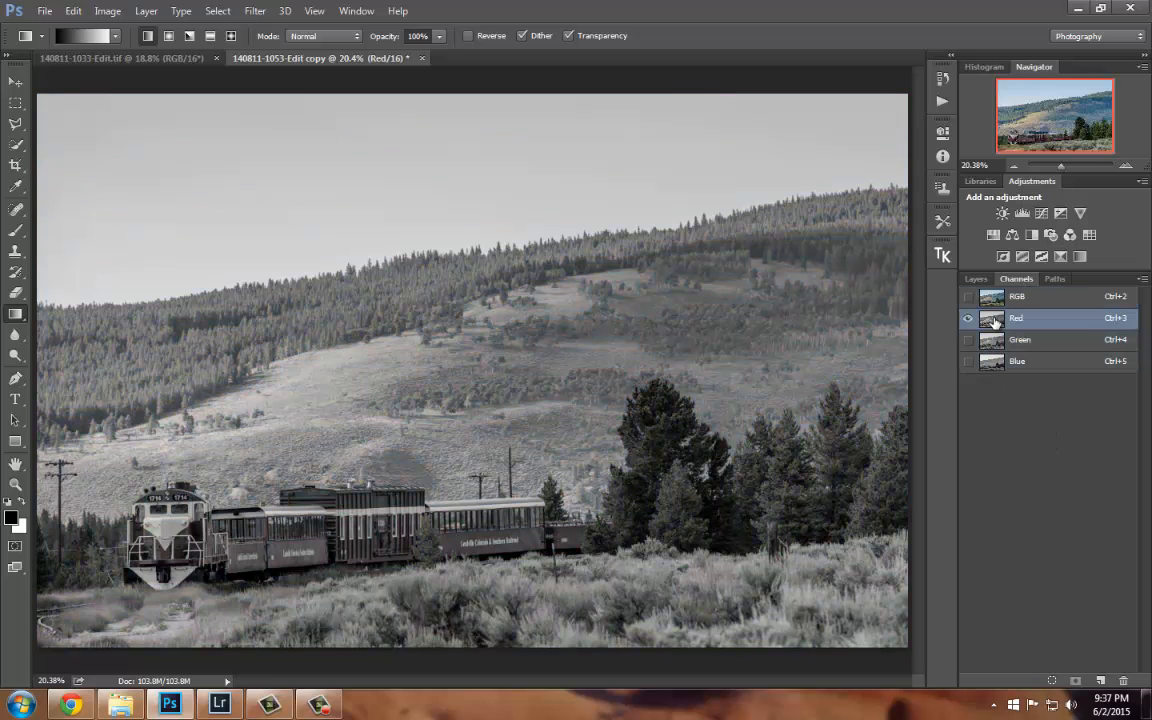
pyautogui.click(995, 340)
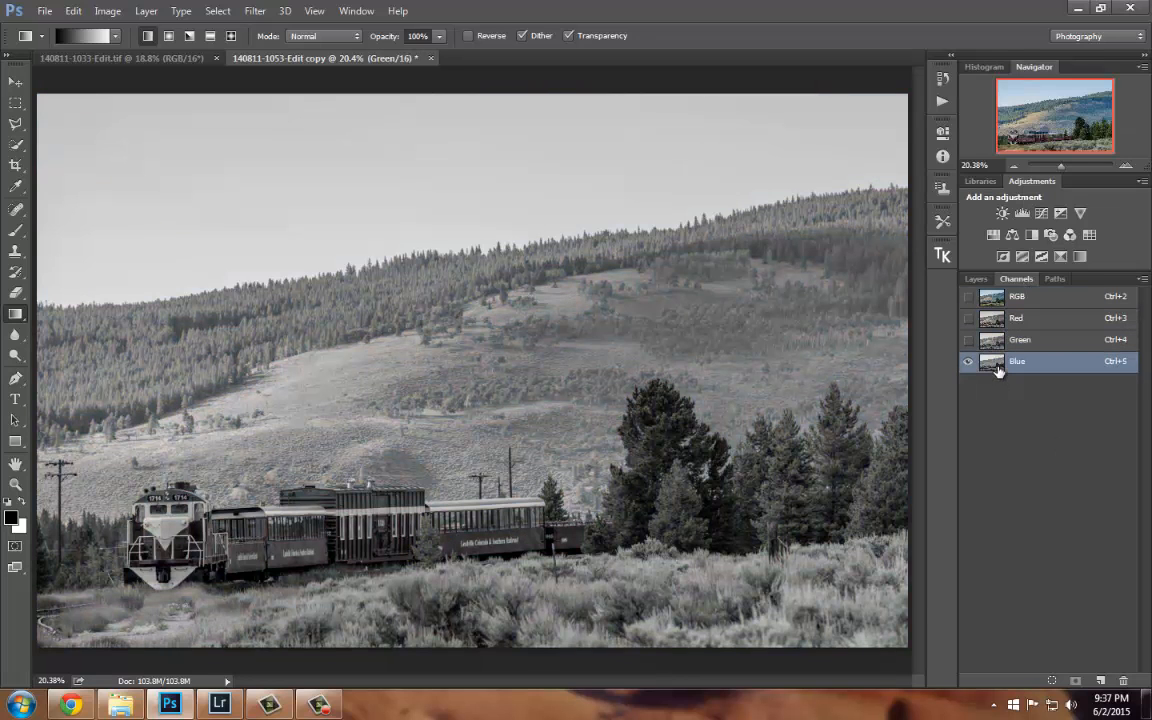
pyautogui.click(1000, 364)
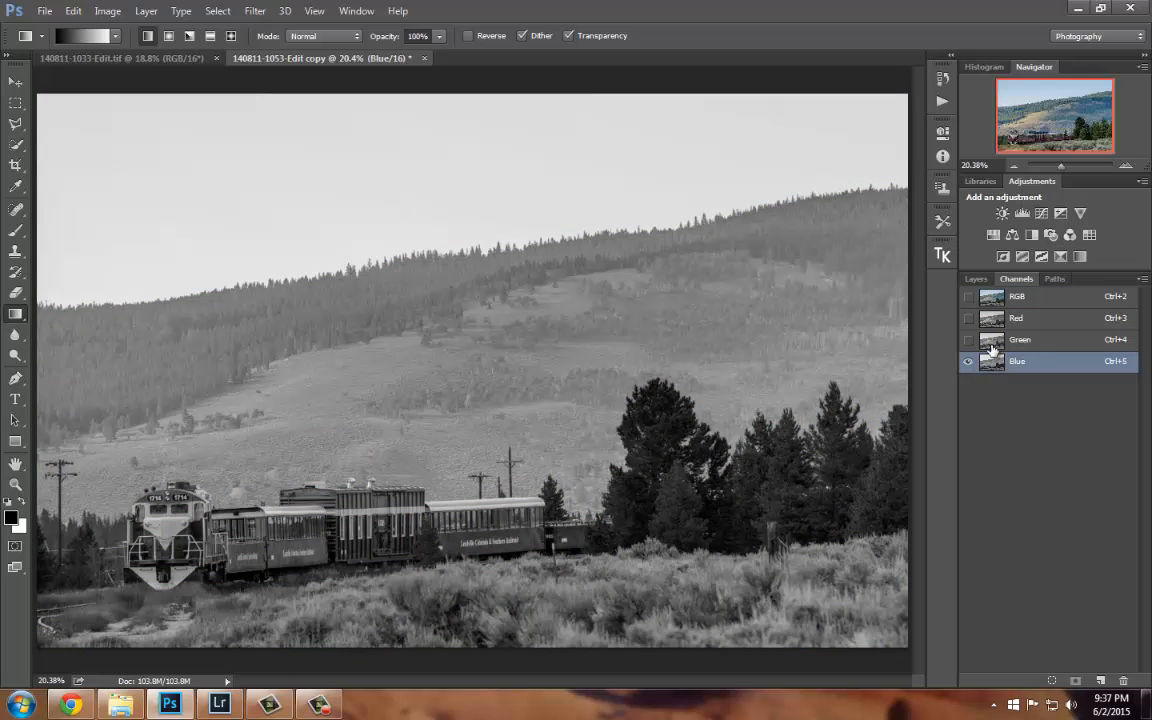
pyautogui.click(992, 345)
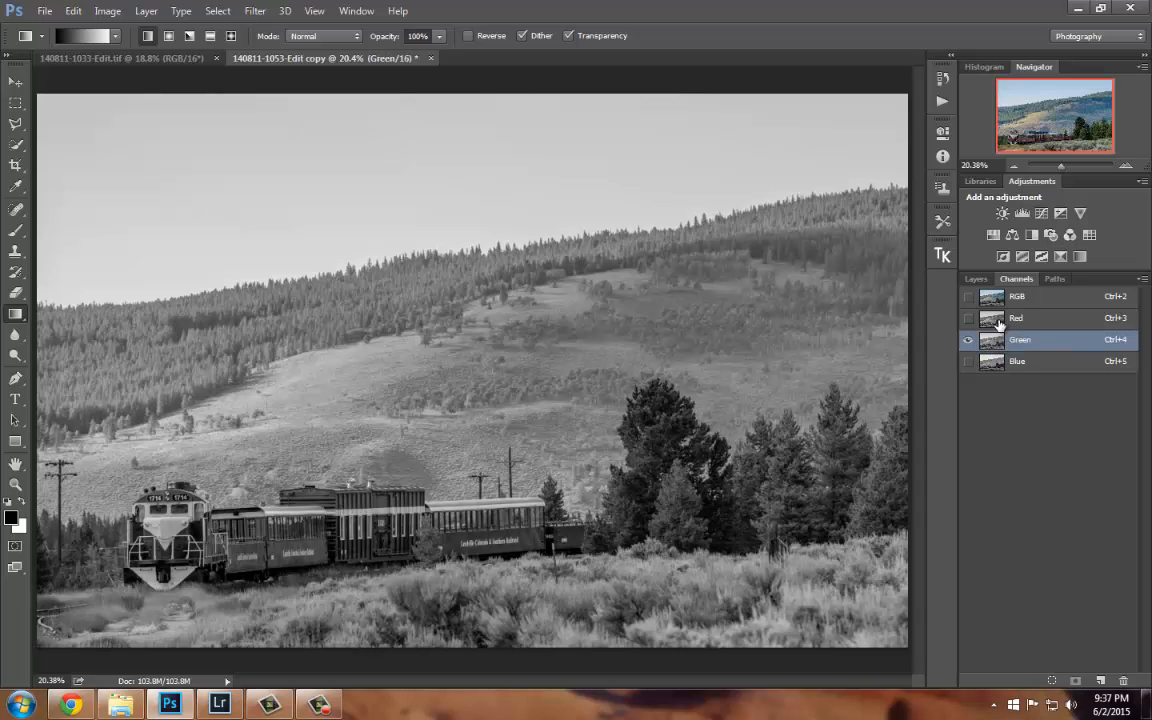
pyautogui.click(997, 328)
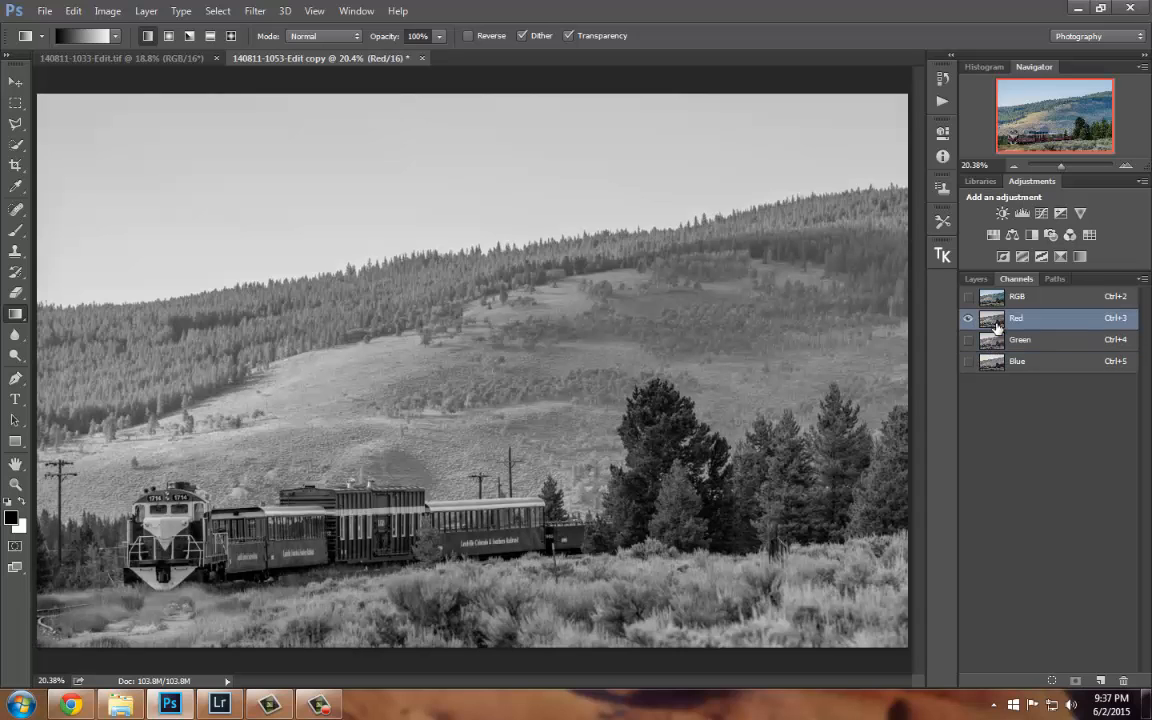
pyautogui.click(995, 340)
pyautogui.click(995, 365)
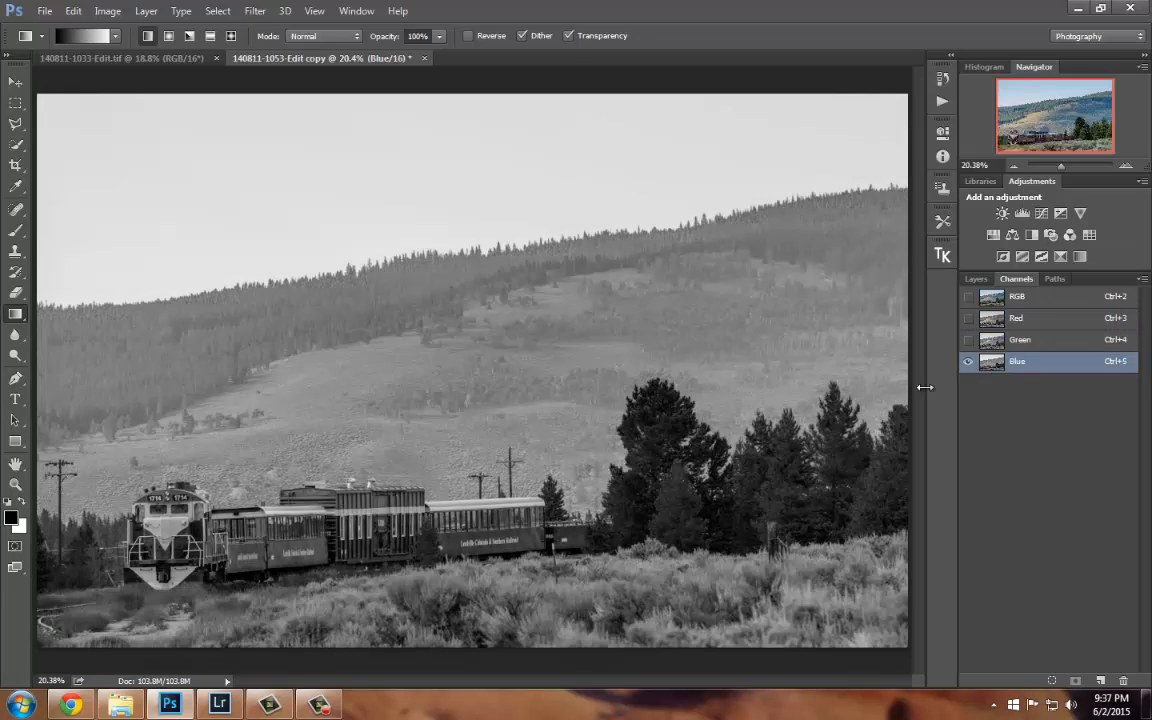
pyautogui.click(988, 341)
pyautogui.click(993, 320)
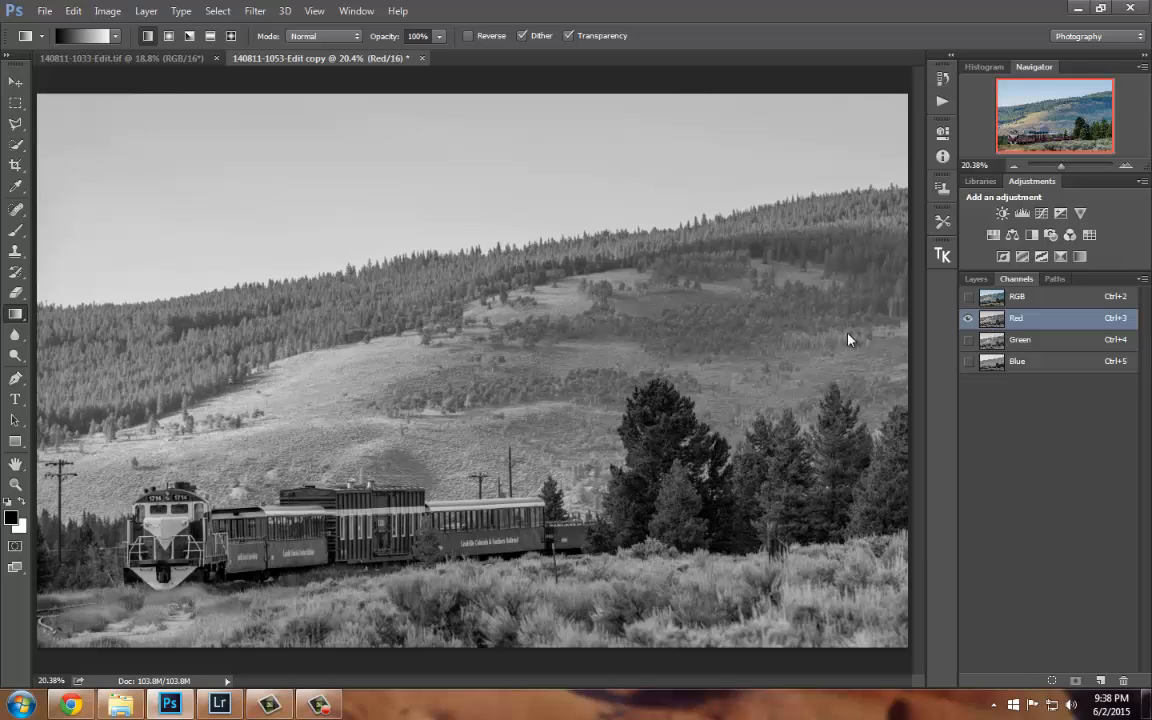
# Duplicate the Blue channel and apply Curves to the copy with points at input 153, output 0 and input 159, output 253.
pyautogui.click(993, 363)
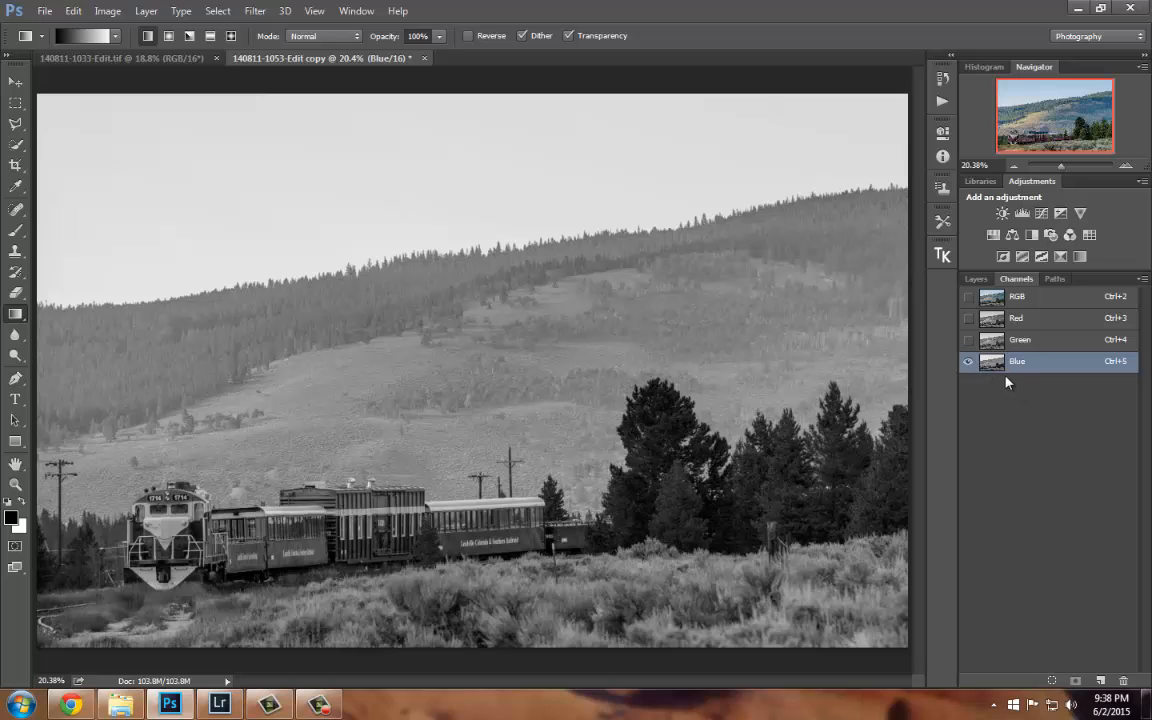
pyautogui.moveTo(1010, 364); pyautogui.dragTo(1100, 680)
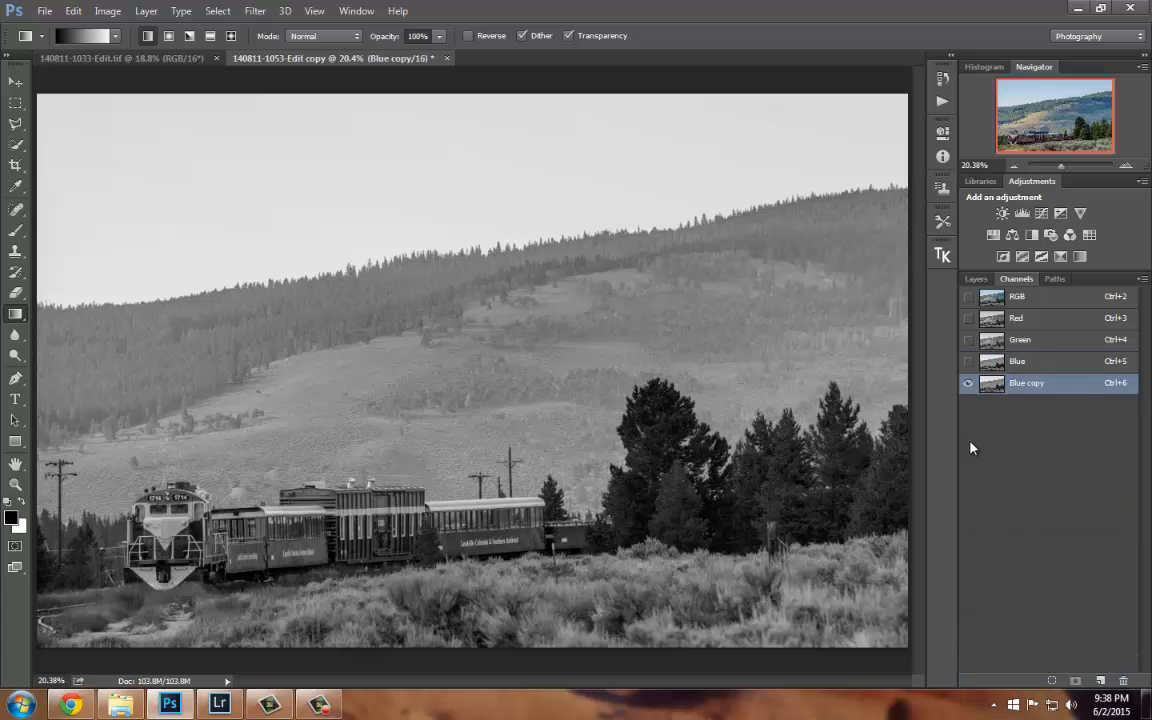
pyautogui.click(108, 11)
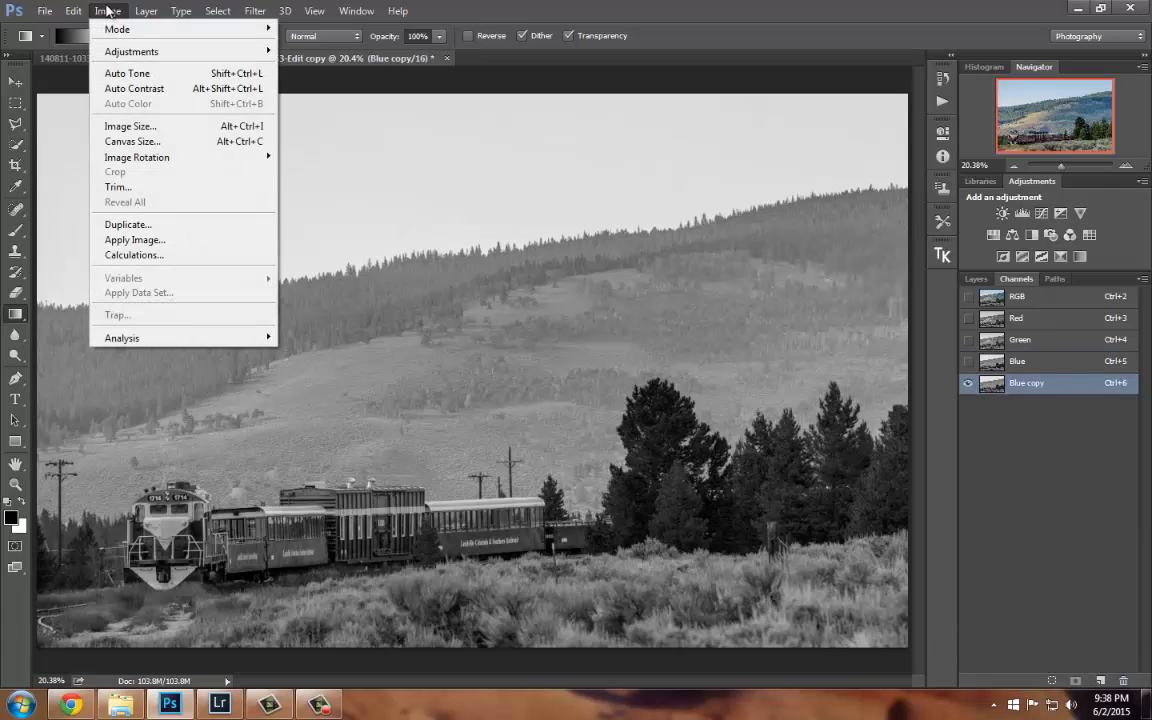
pyautogui.moveTo(143, 50)
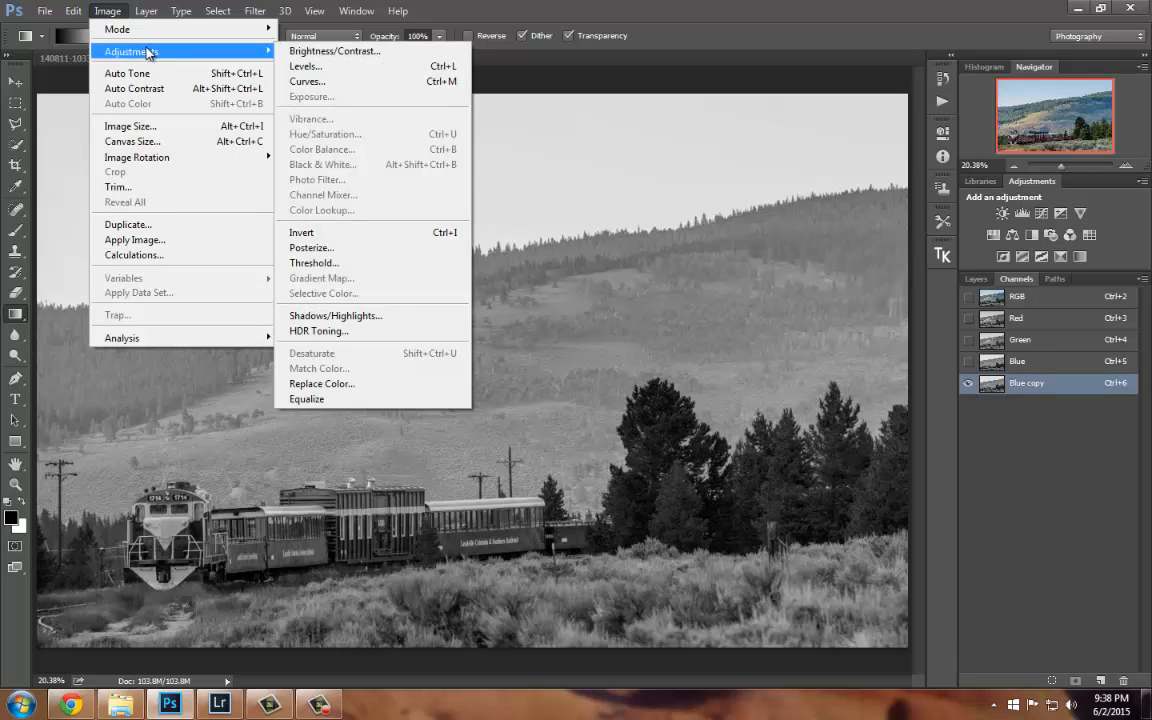
pyautogui.click(392, 84)
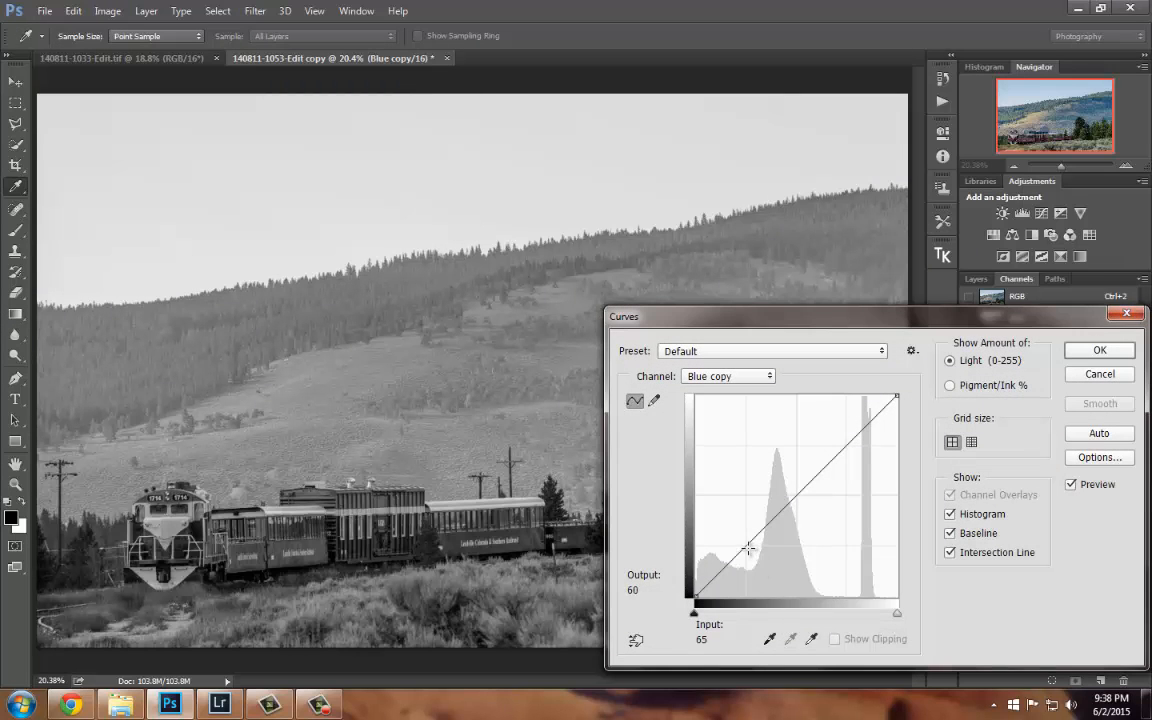
pyautogui.moveTo(748, 548); pyautogui.dragTo(809, 593)
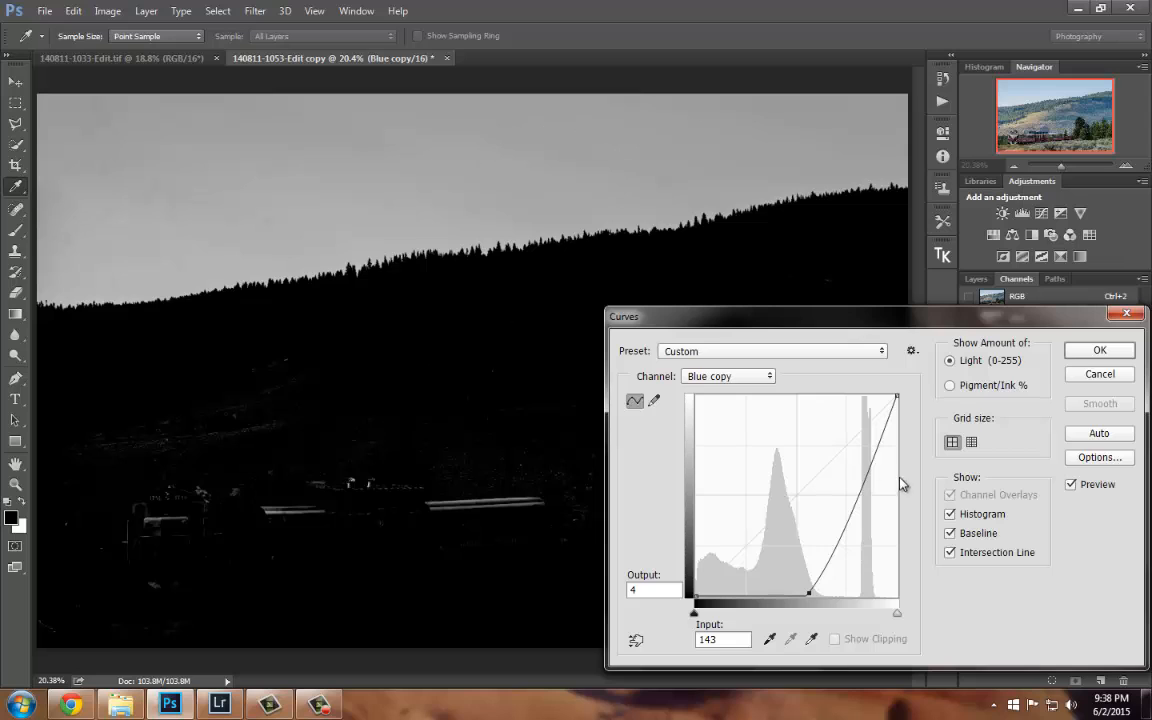
pyautogui.moveTo(877, 445); pyautogui.dragTo(821, 397)
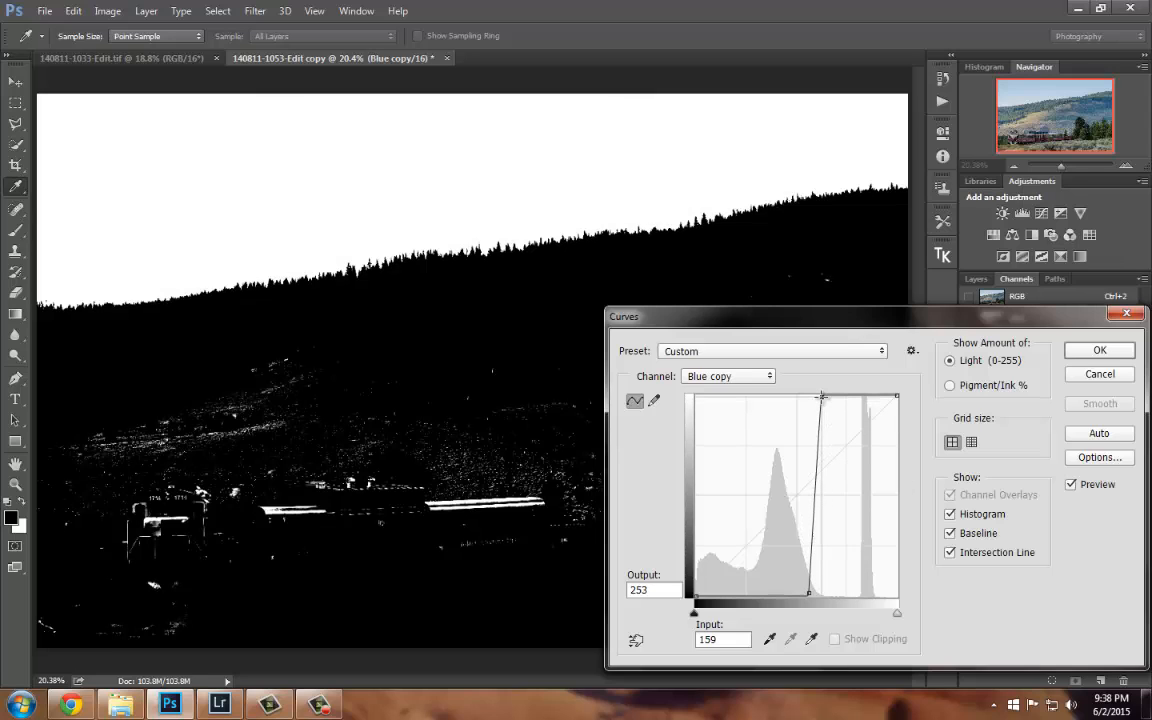
pyautogui.click(810, 592)
pyautogui.moveTo(810, 592)
pyautogui.mouseDown()
pyautogui.moveTo(800, 606)
pyautogui.moveTo(803, 584)
pyautogui.moveTo(804, 597)
pyautogui.moveTo(817, 596)
pyautogui.mouseUp()
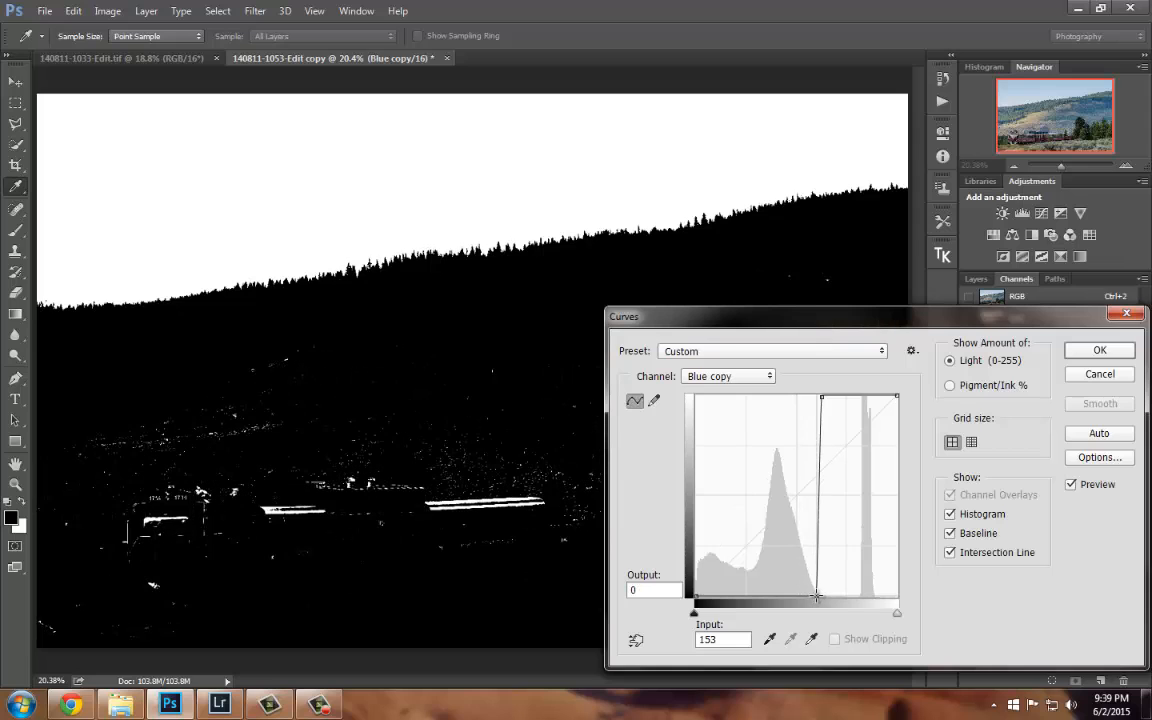
pyautogui.click(1098, 352)
pyautogui.press('g')
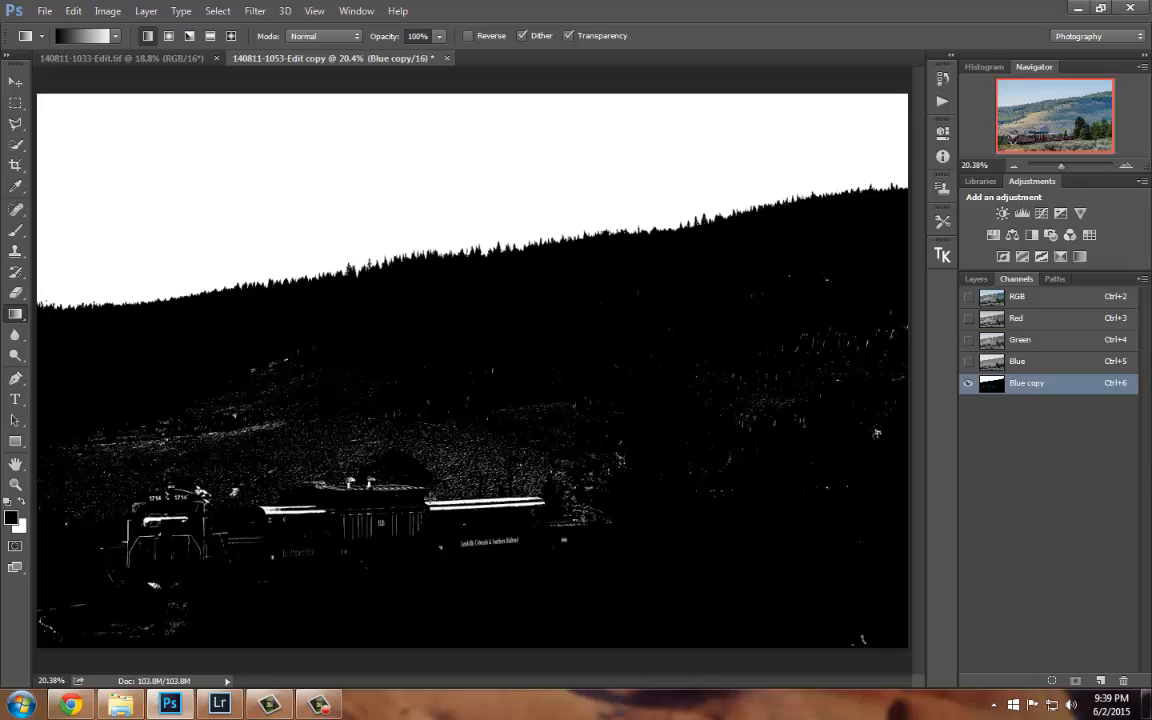
# Paint over all white specks below the treeline in the Blue copy channel with a black 1000 px brush at 100% hardness.
pyautogui.click(15, 233)
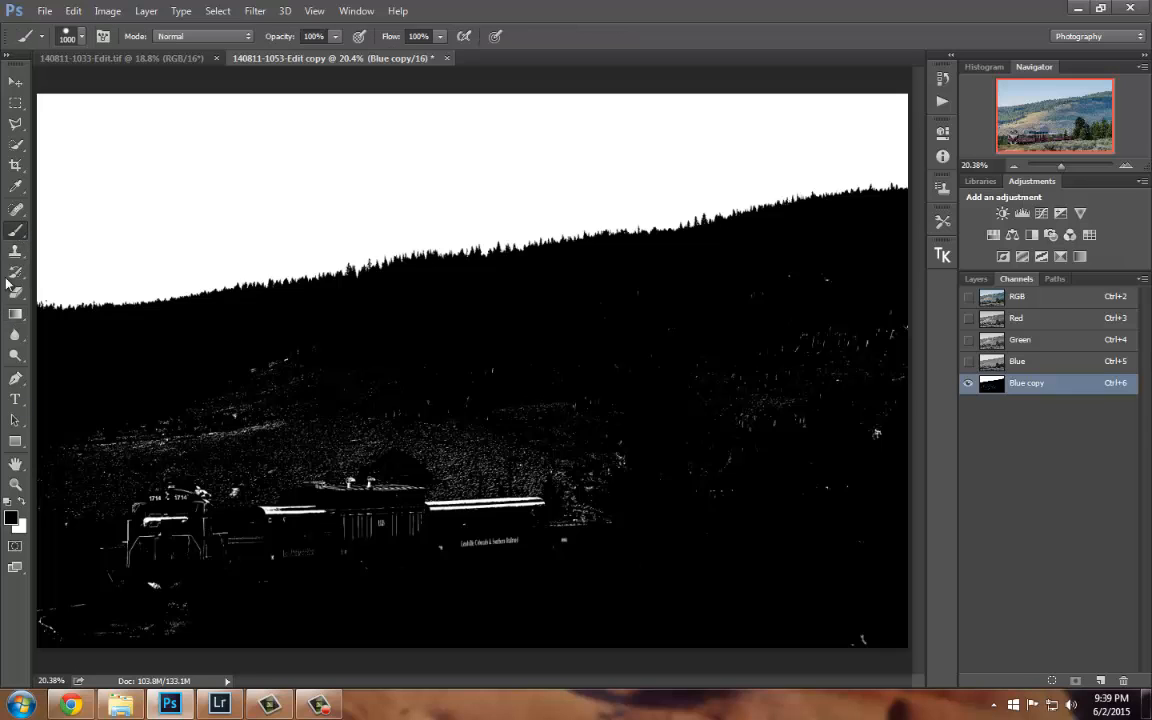
pyautogui.click(79, 42)
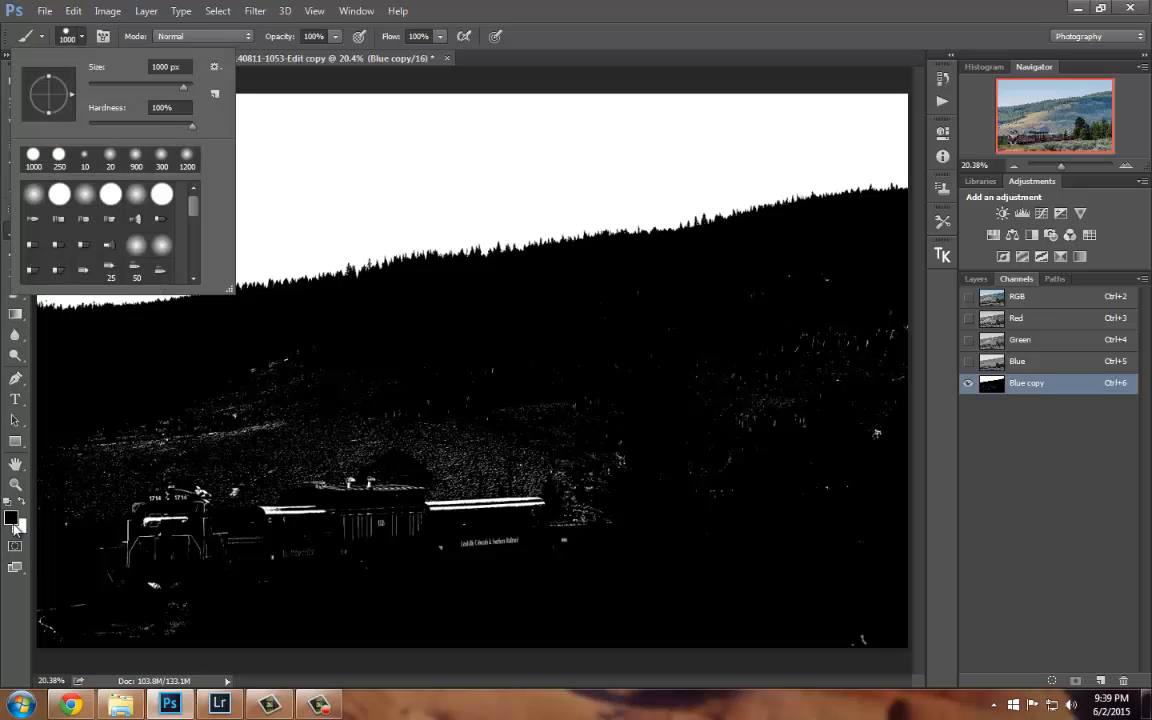
pyautogui.click(370, 495)
pyautogui.moveTo(240, 541)
pyautogui.mouseDown()
pyautogui.moveTo(78, 590)
pyautogui.moveTo(66, 616)
pyautogui.moveTo(188, 563)
pyautogui.moveTo(113, 570)
pyautogui.mouseUp()
pyautogui.moveTo(862, 612)
pyautogui.mouseDown()
pyautogui.moveTo(926, 472)
pyautogui.moveTo(814, 440)
pyautogui.moveTo(876, 389)
pyautogui.moveTo(886, 346)
pyautogui.moveTo(851, 327)
pyautogui.moveTo(597, 371)
pyautogui.moveTo(619, 385)
pyautogui.moveTo(915, 352)
pyautogui.moveTo(653, 418)
pyautogui.moveTo(404, 453)
pyautogui.moveTo(262, 430)
pyautogui.moveTo(203, 437)
pyautogui.moveTo(92, 481)
pyautogui.moveTo(178, 450)
pyautogui.mouseUp()
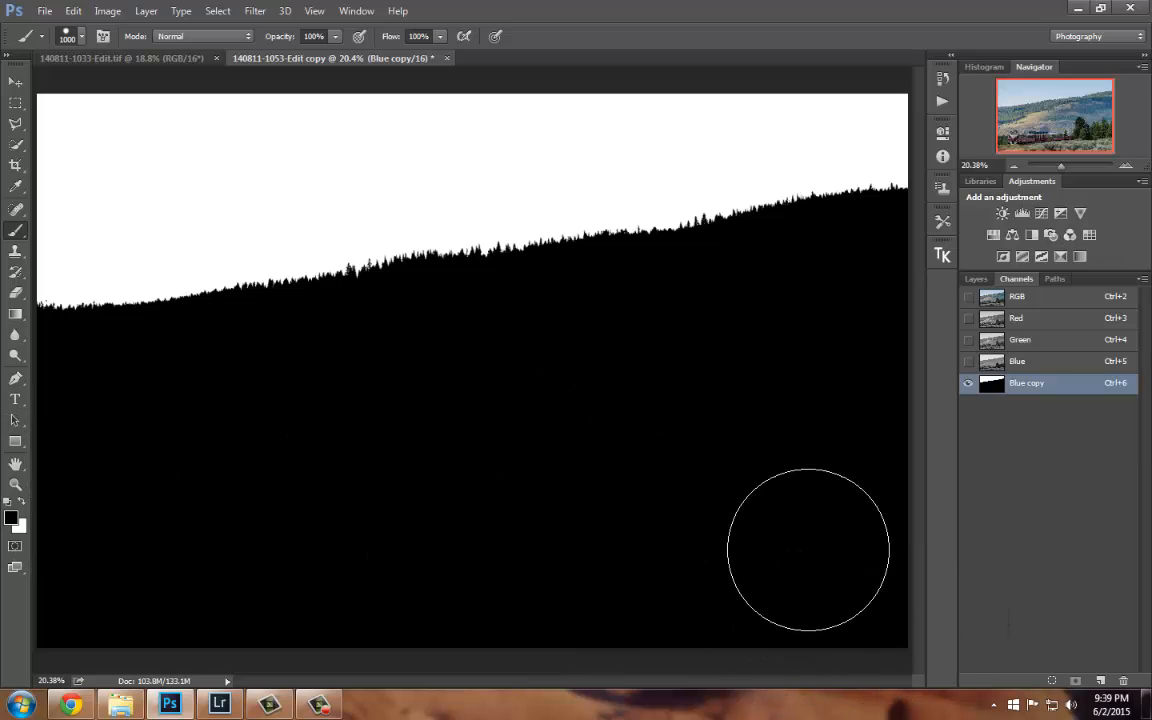
# Load the white sky area of the Blue copy channel as a selection and duplicate the Background layer.
pyautogui.keyDown('ctrl'); pyautogui.click(990, 389); pyautogui.keyUp('ctrl')
pyautogui.click(976, 280)
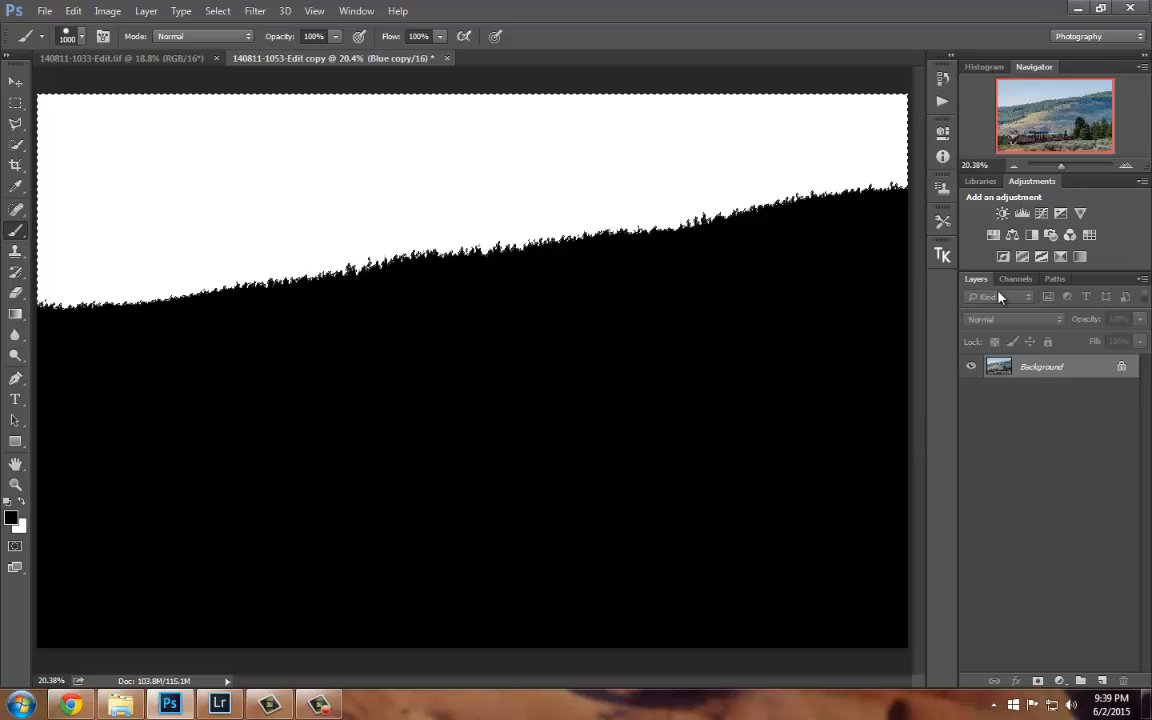
pyautogui.moveTo(1100, 367); pyautogui.dragTo(1102, 678)
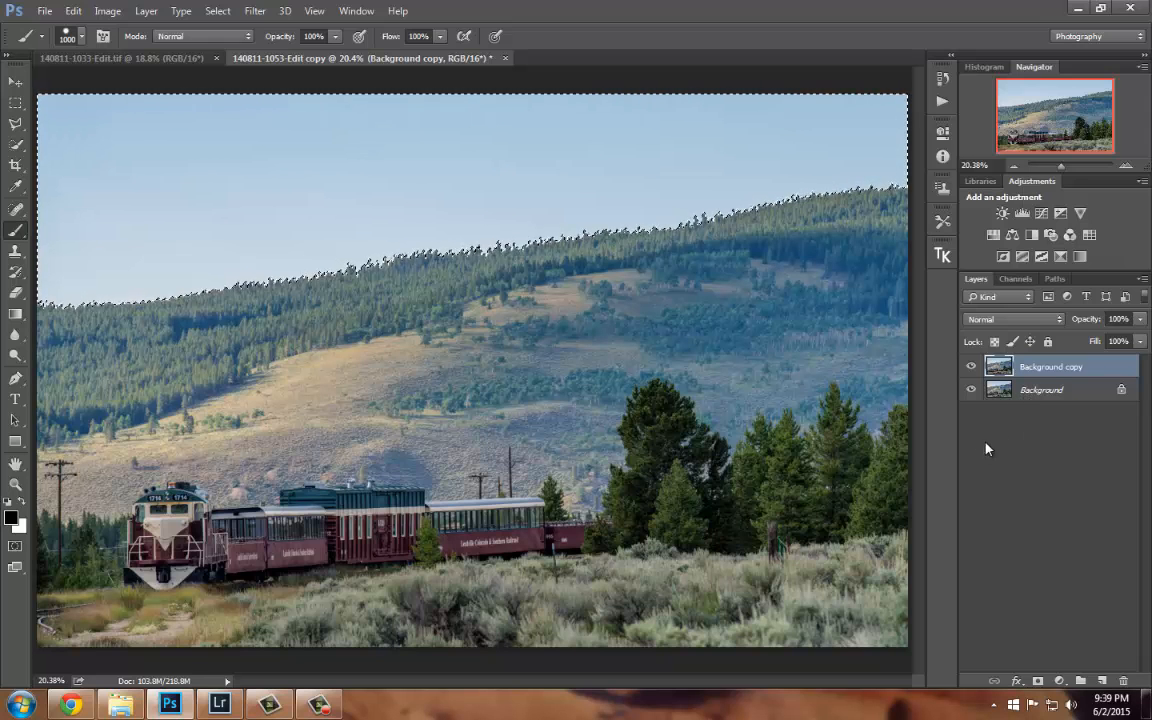
# Add a layer mask to the Background copy layer that hides the selected sky, and turn off the Background layer's visibility.
pyautogui.click(1038, 681)
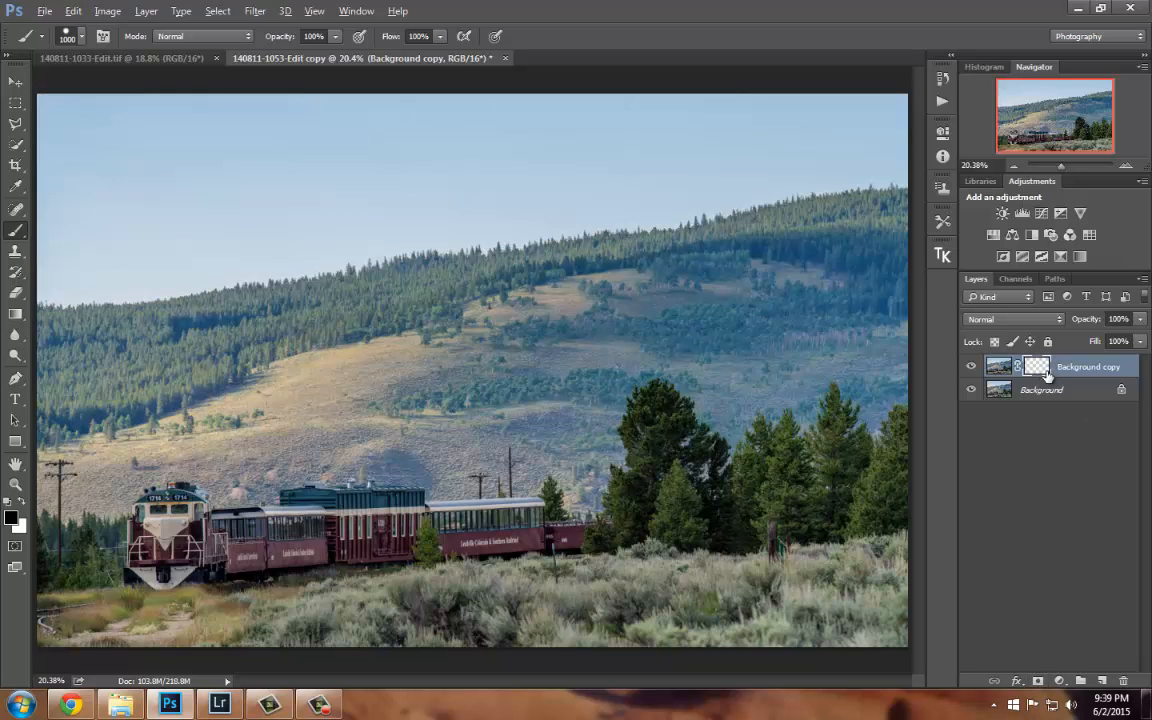
pyautogui.click(971, 390)
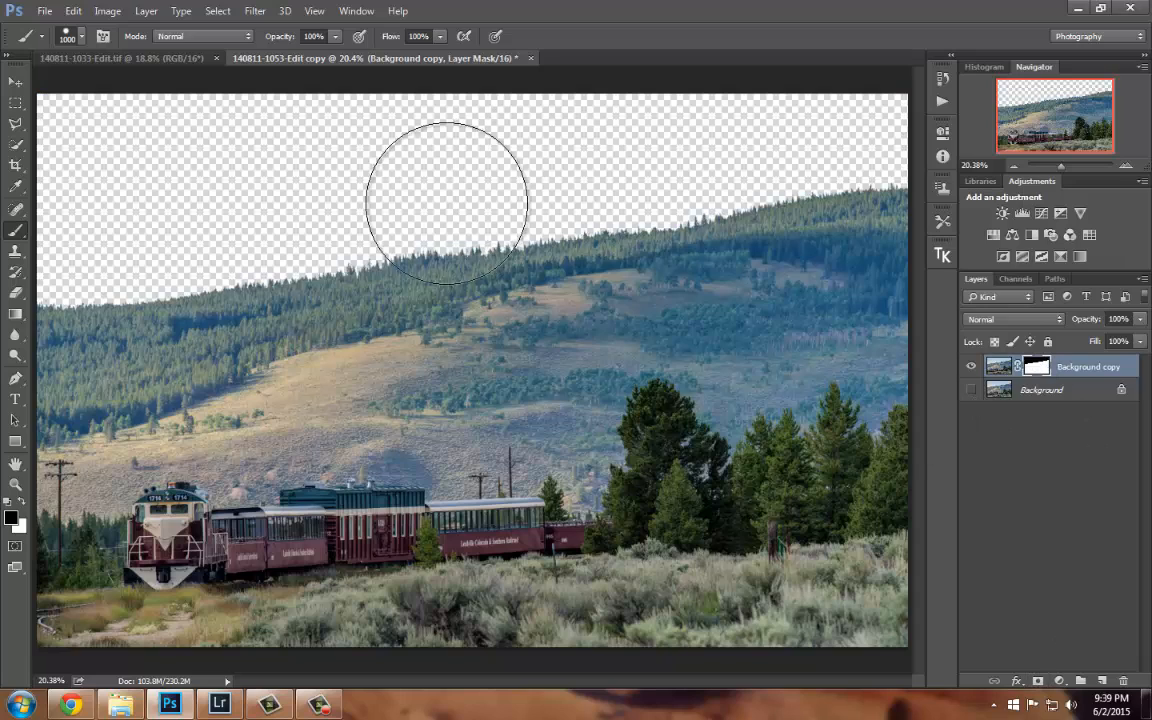
pyautogui.scroll(5, 300, 215)
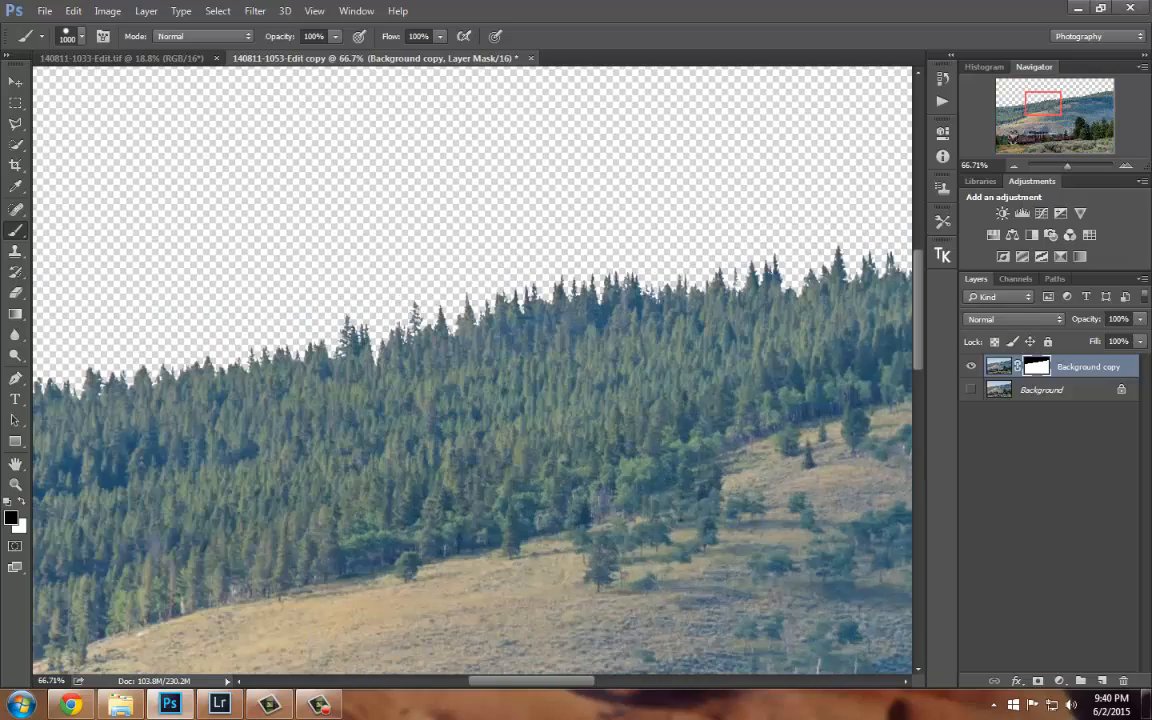
pyautogui.scroll(-5, 391, 270)
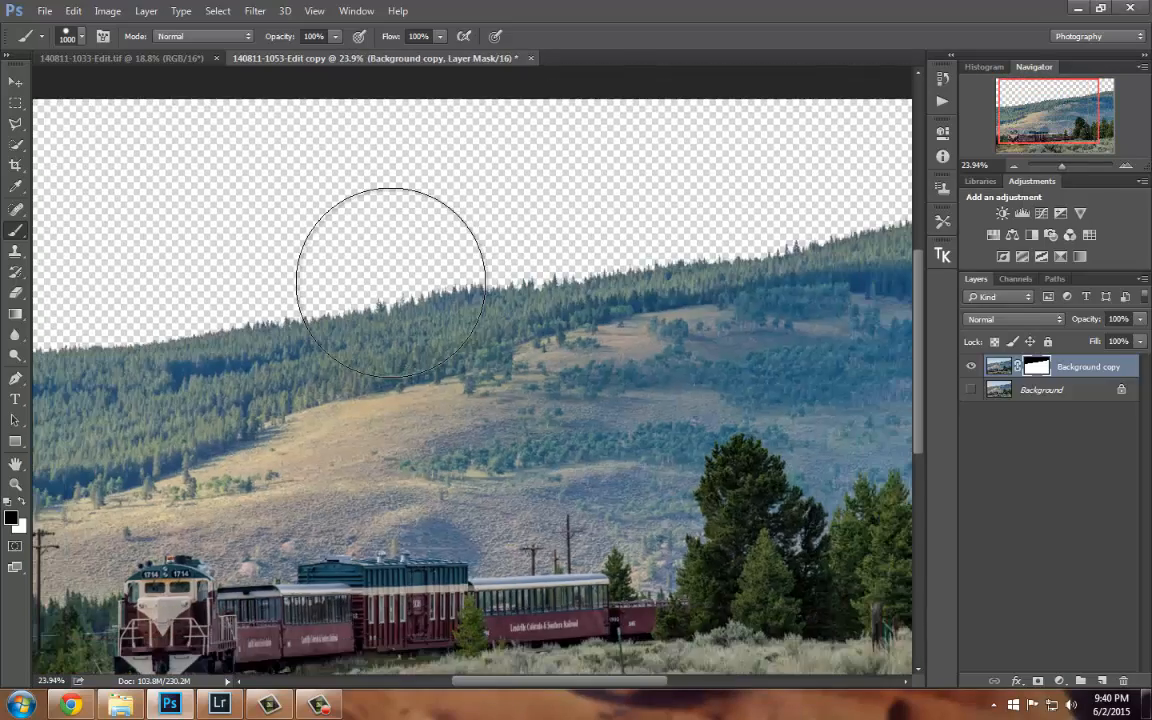
pyautogui.scroll(-1, 391, 282)
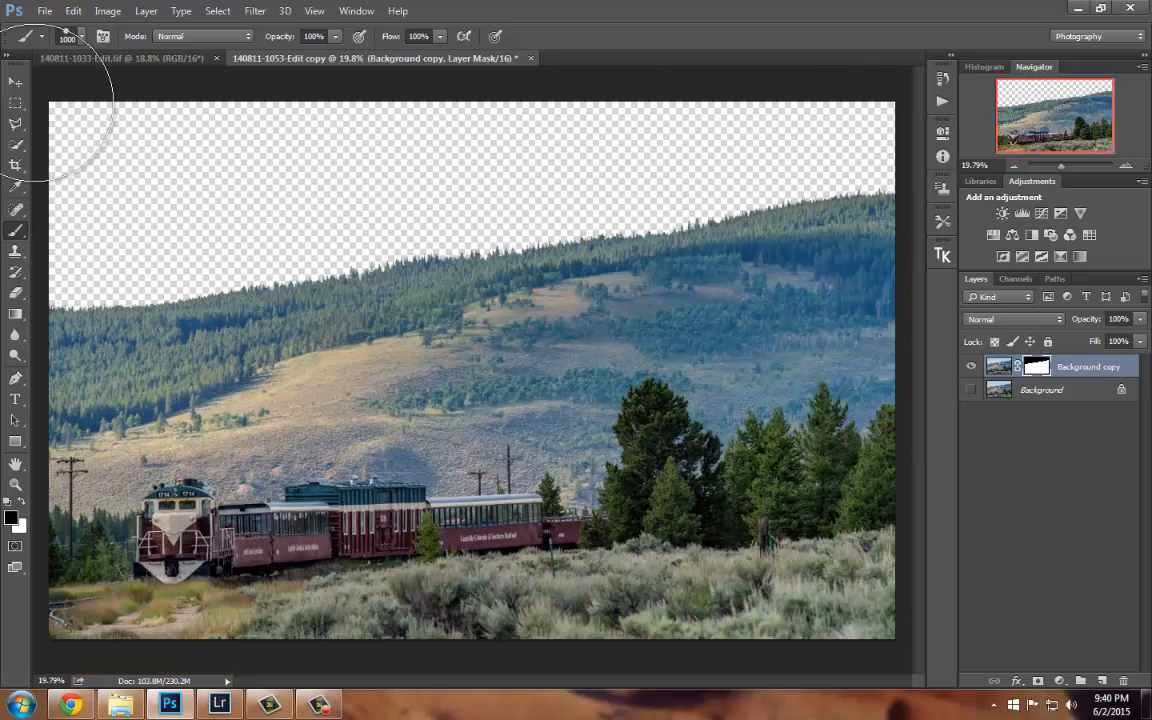
# Make the Background layer visible and set the foreground colour to a blue sampled from the upper edge of the sky.
pyautogui.click(18, 83)
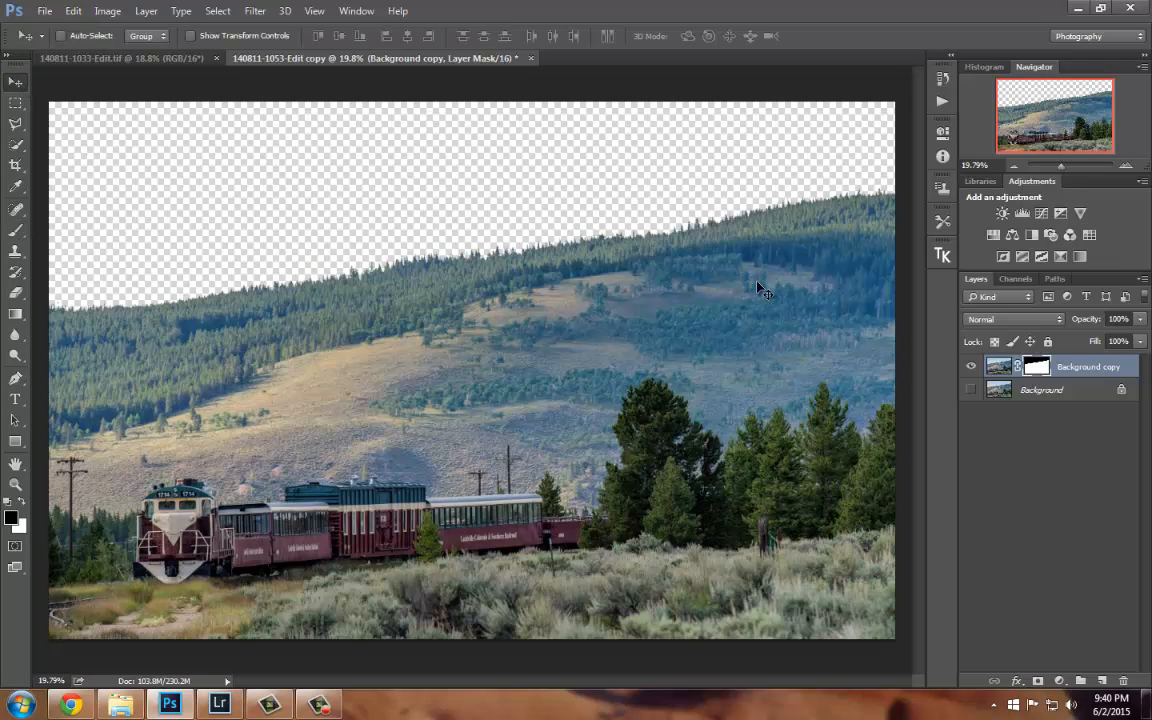
pyautogui.click(971, 390)
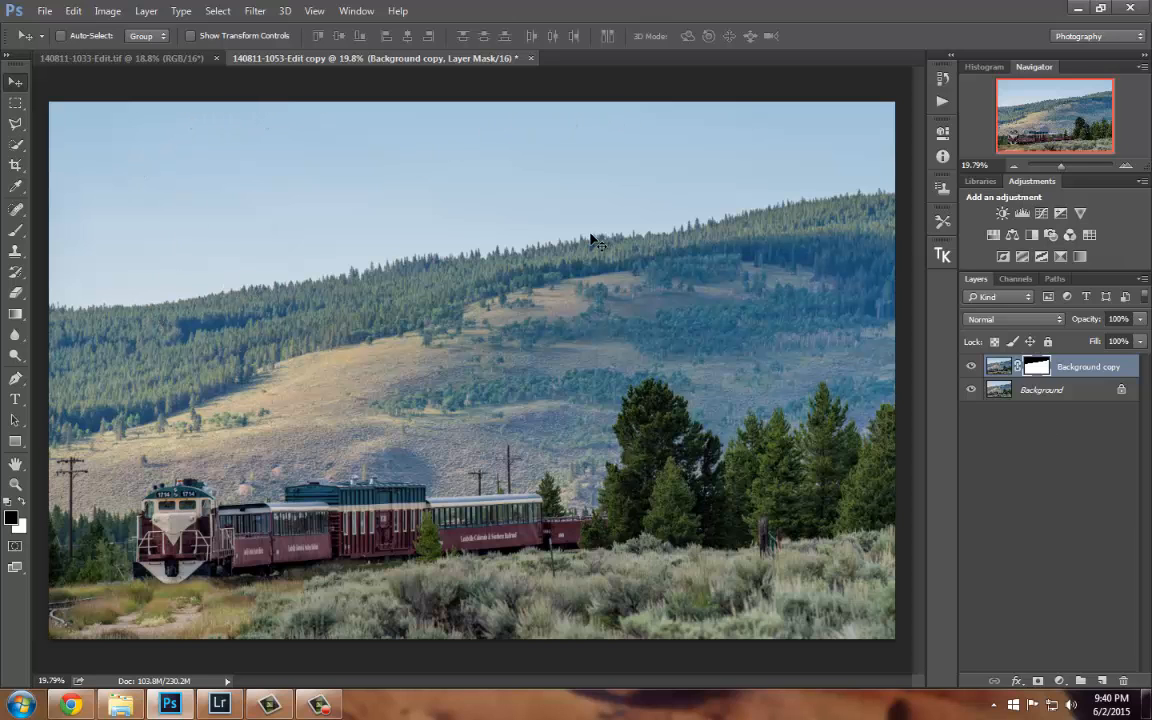
pyautogui.click(11, 516)
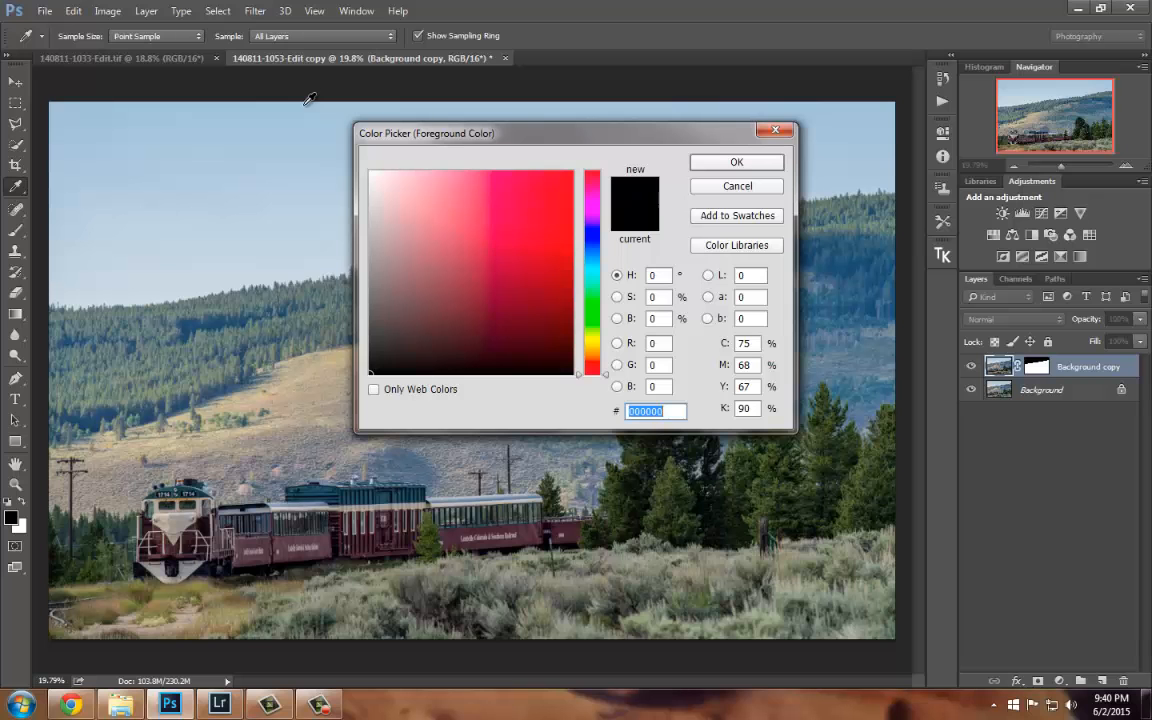
pyautogui.click(306, 102)
pyautogui.click(728, 161)
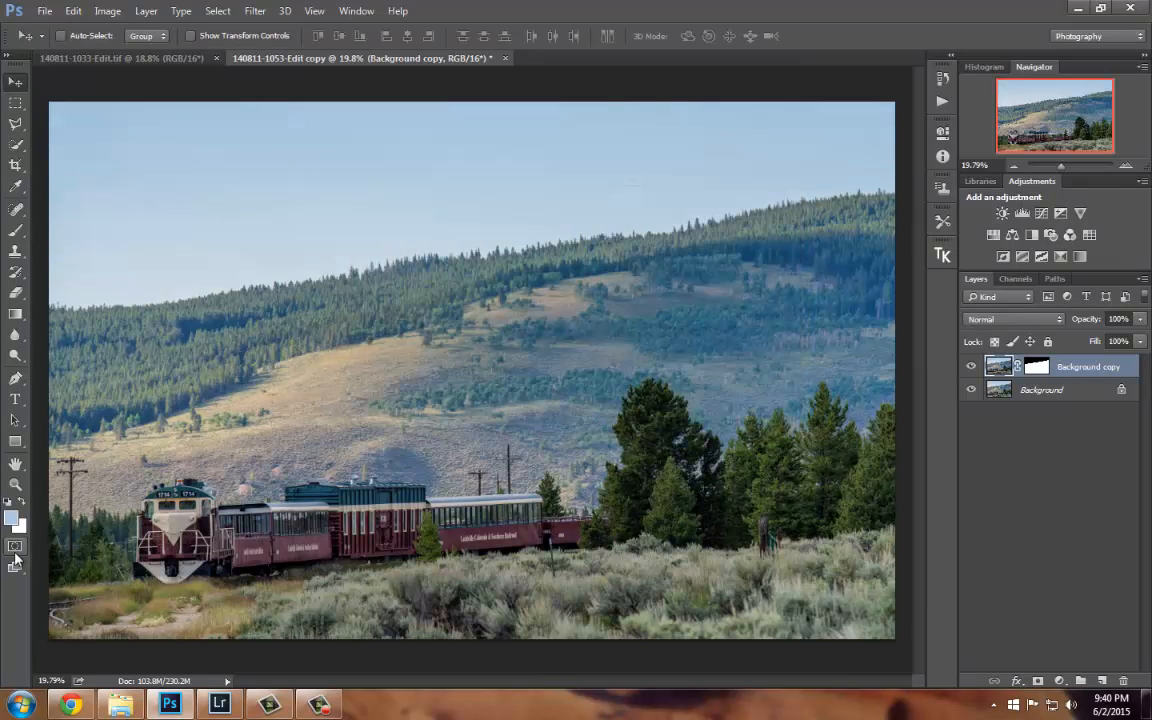
# Set the background colour to the pale sky tone ccd1de, sampled just above the treeline.
pyautogui.click(20, 524)
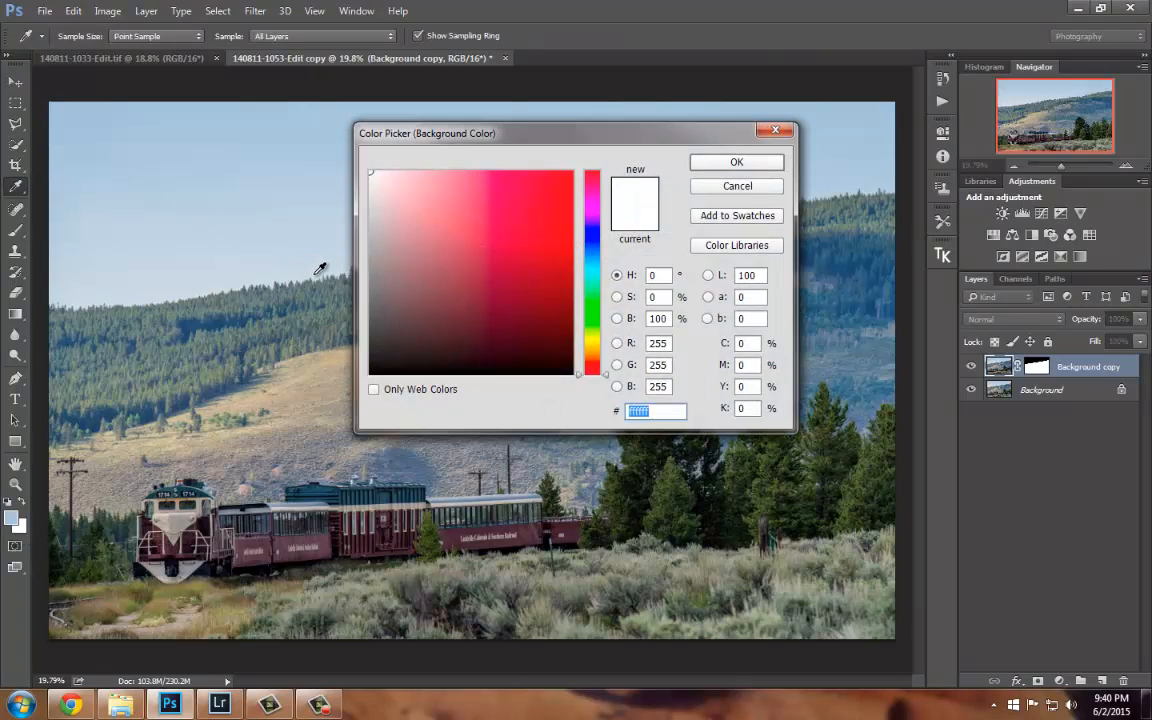
pyautogui.click(321, 268)
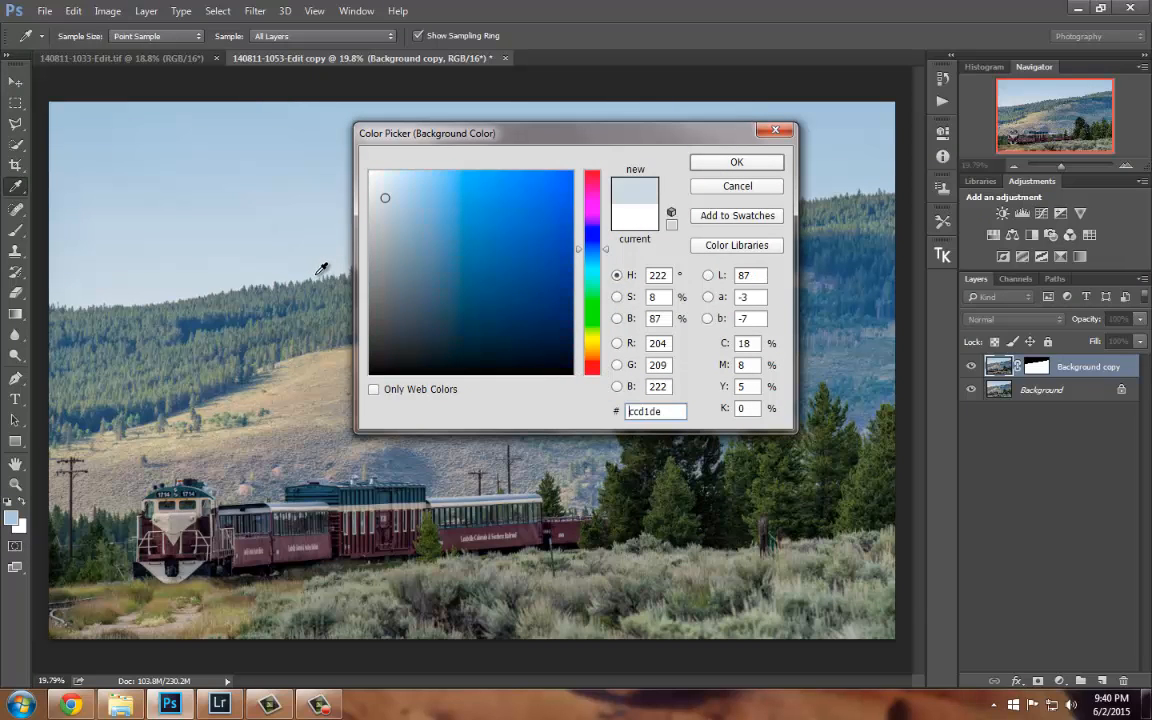
pyautogui.click(737, 163)
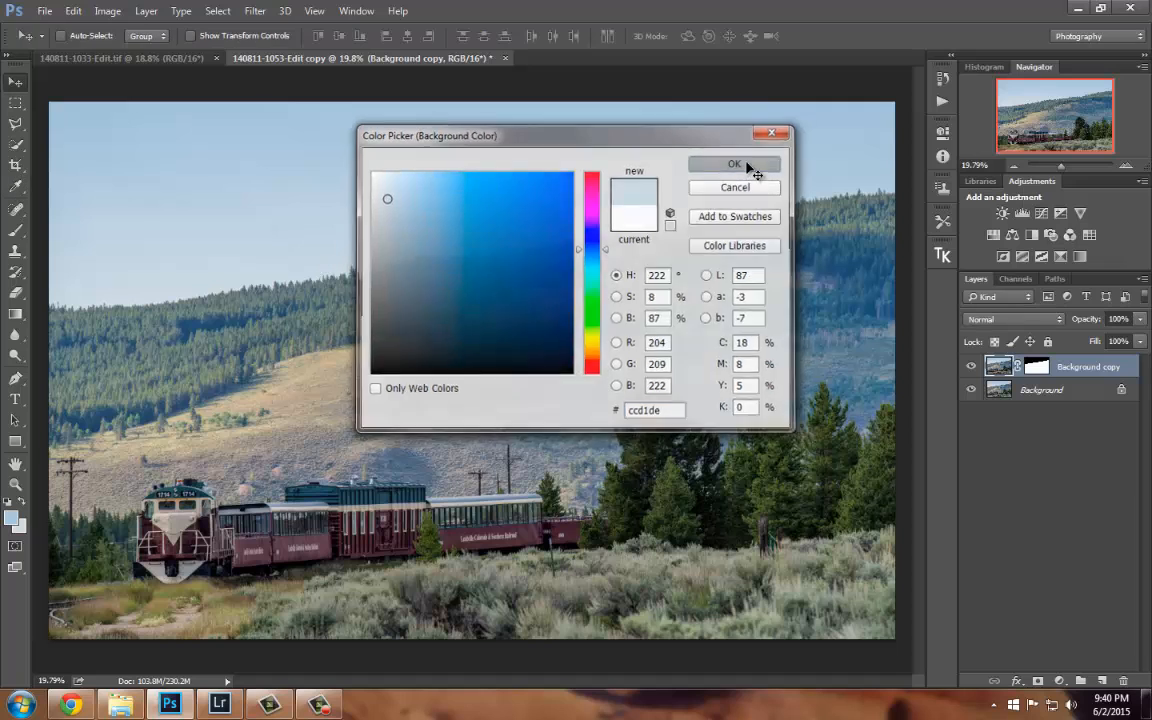
# Hide the Background layer and add a new empty layer between it and the Background copy layer.
pyautogui.click(971, 391)
pyautogui.click(1023, 396)
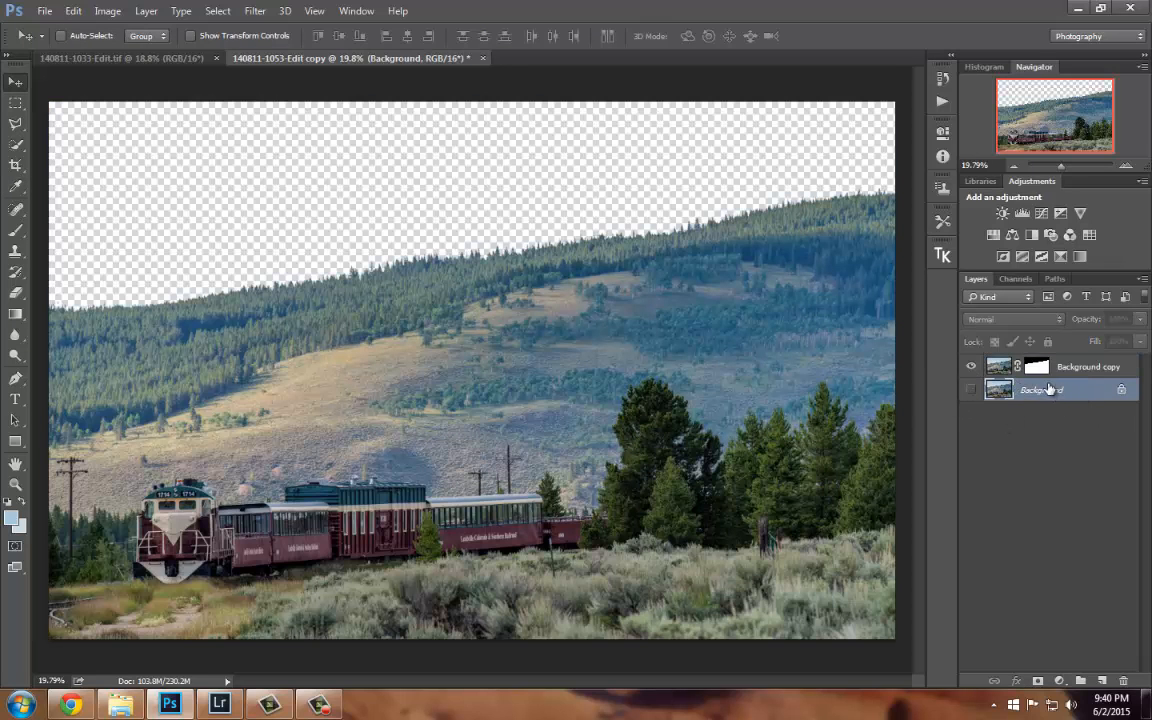
pyautogui.click(1102, 681)
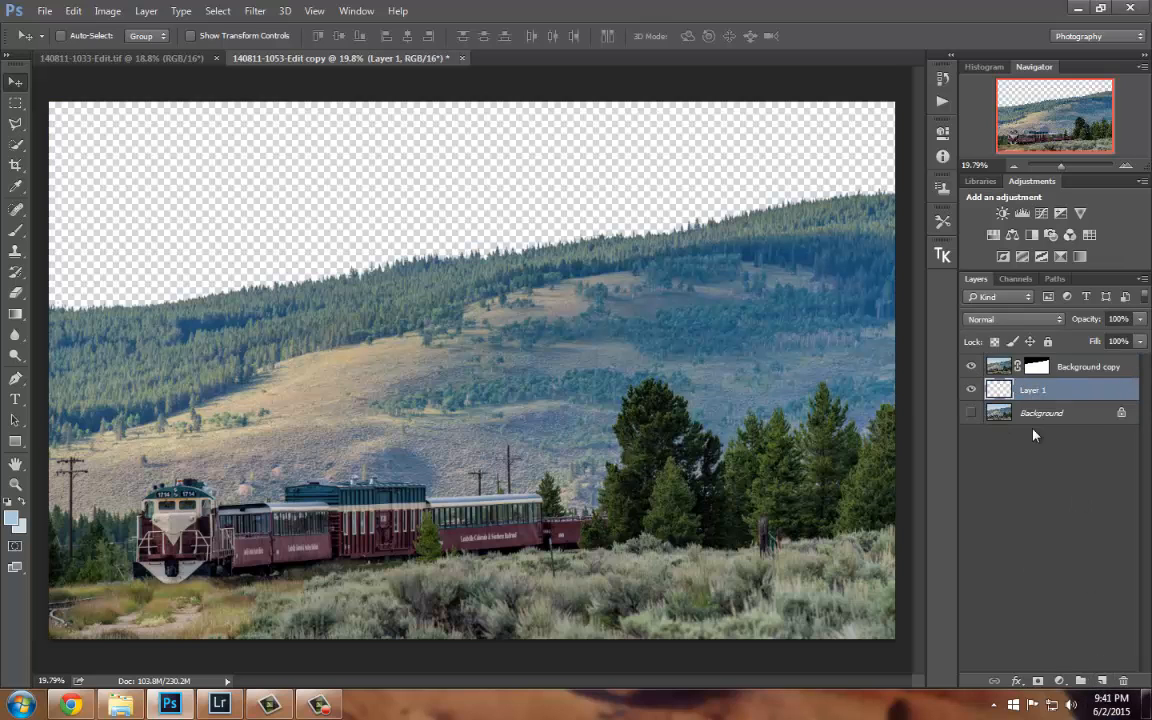
# Draw a linear foreground-to-background gradient on the new layer from the upper edge of the sky down to the treeline.
pyautogui.click(15, 313)
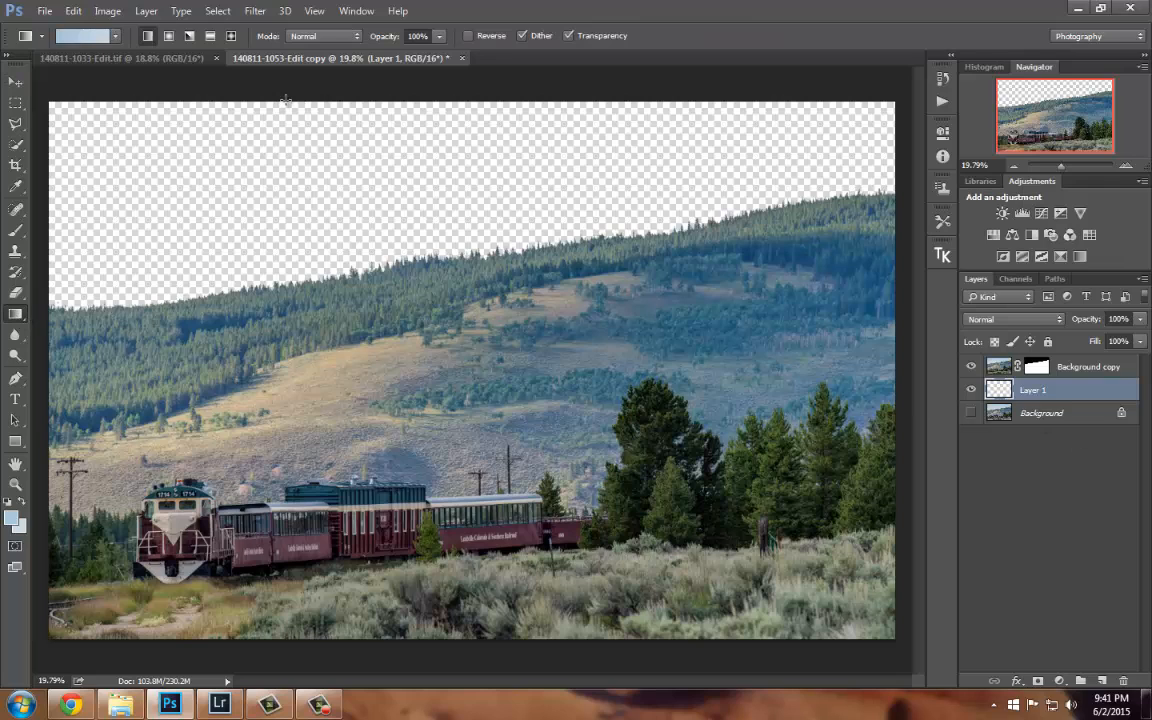
pyautogui.moveTo(286, 99); pyautogui.dragTo(328, 283)
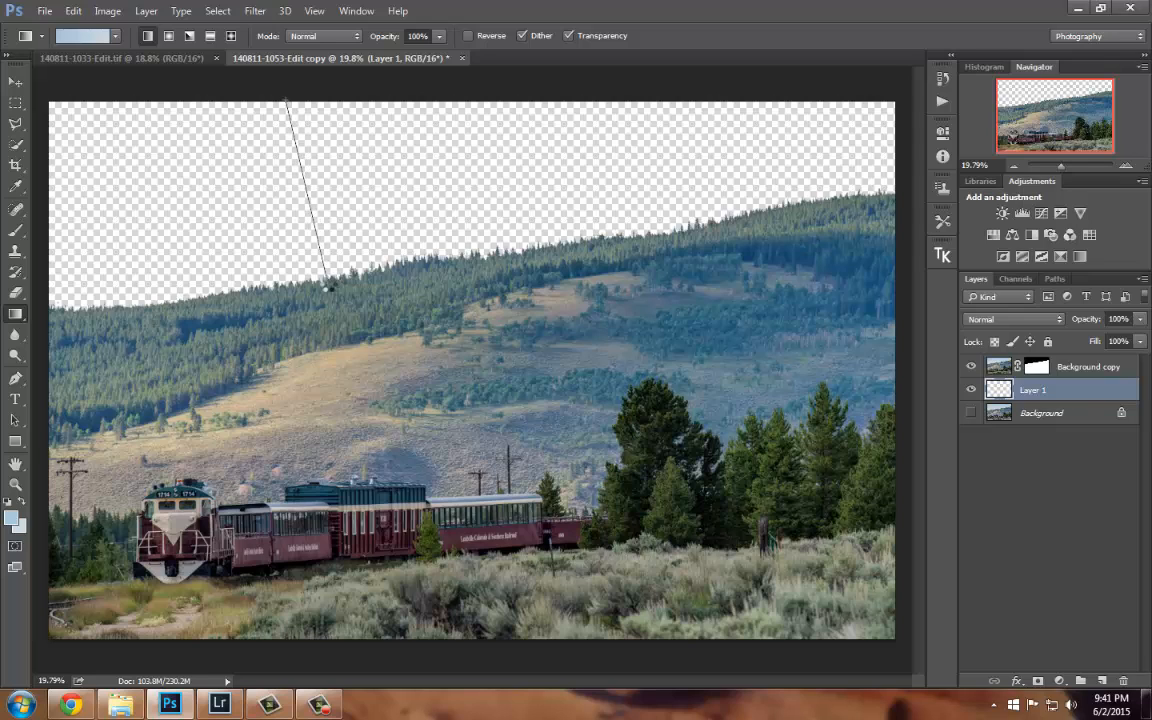